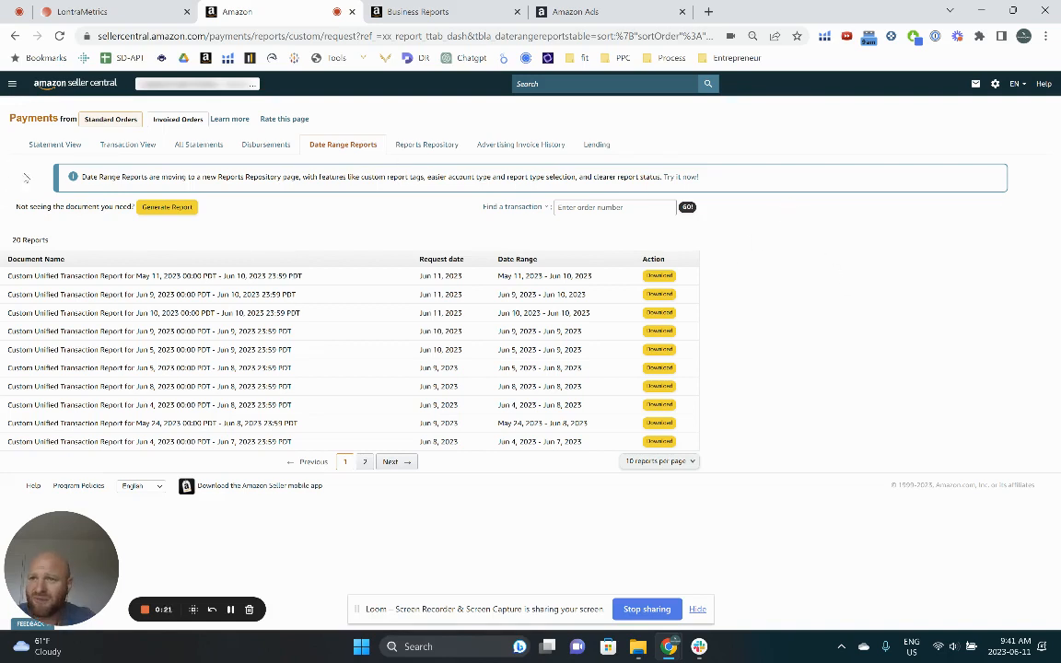
Step: Go to the Payments reports, where the Date Range Reports for Standard Orders are listed
double_click(45, 118)
click(153, 115)
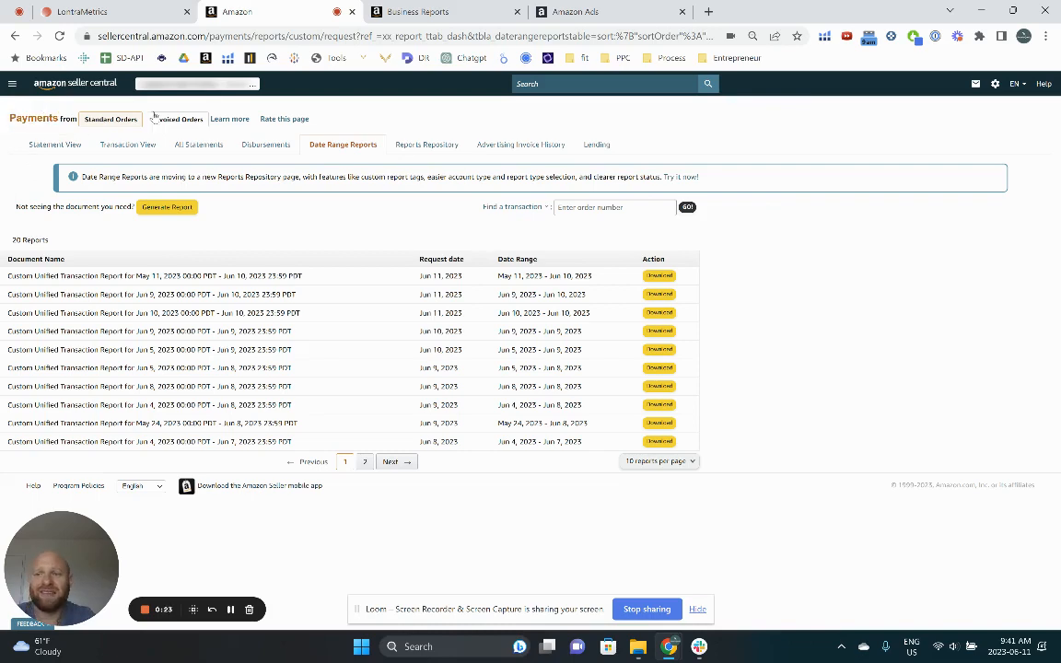
click(12, 83)
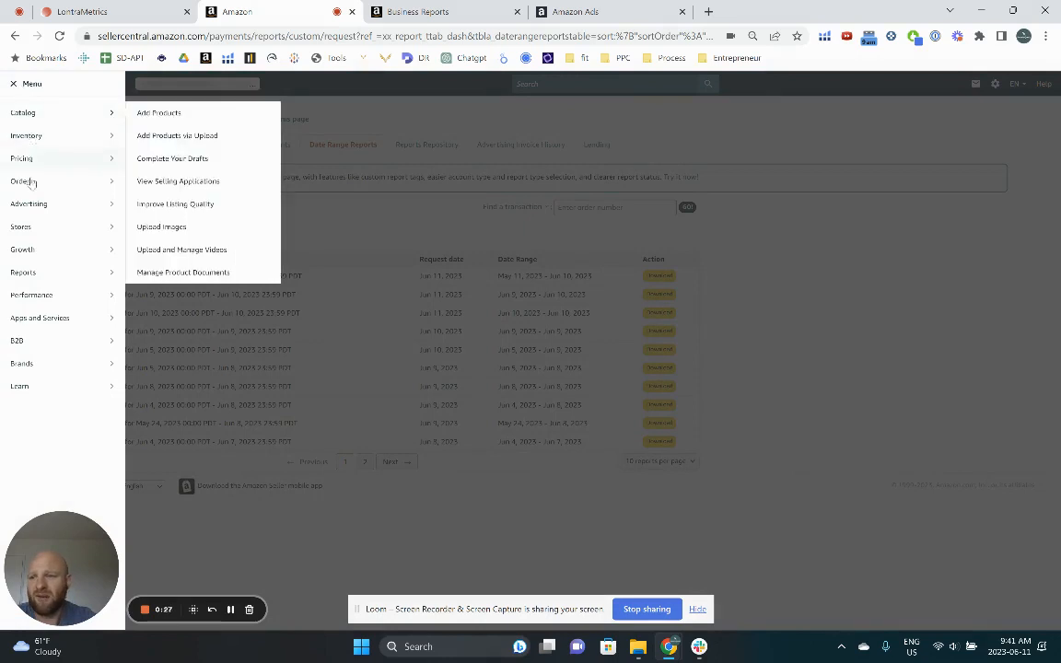
mouse_move(27, 271)
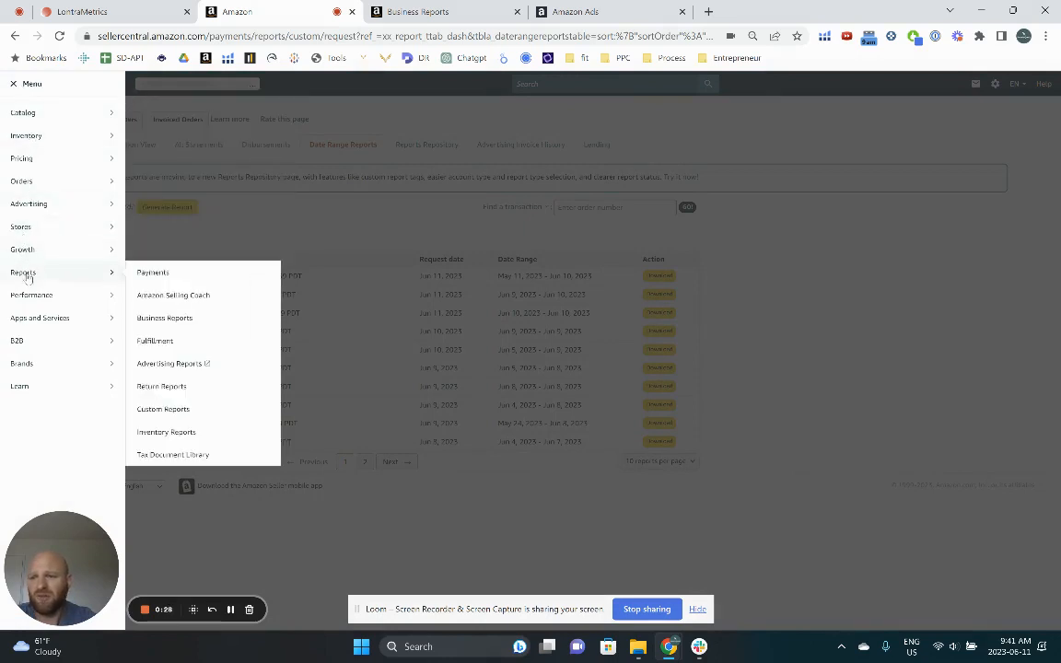
click(167, 275)
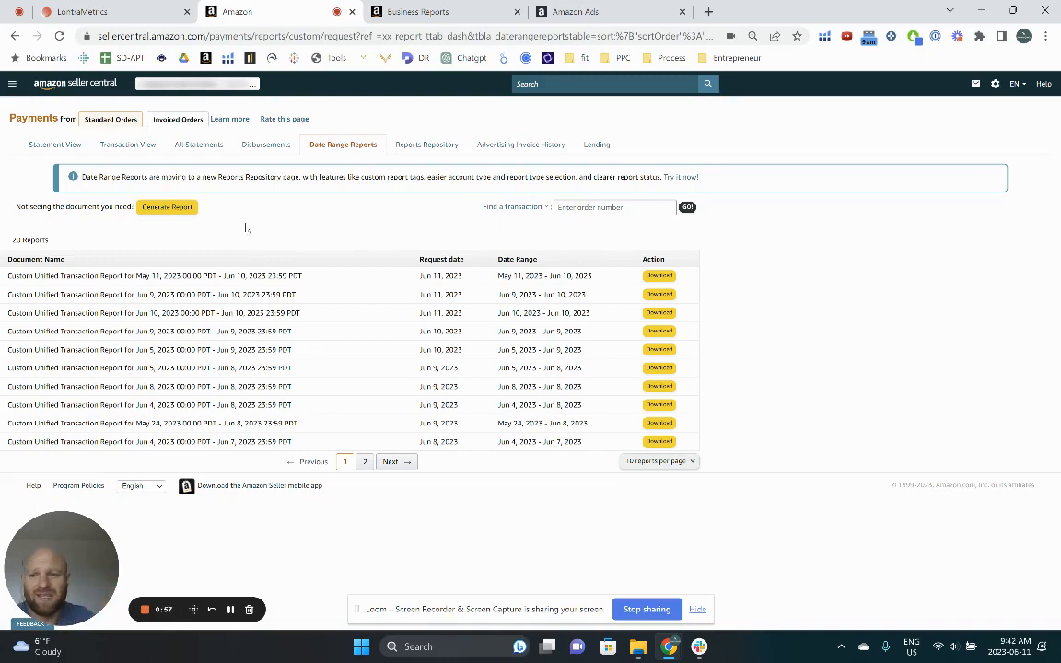
Step: Generate a Transaction date range report for all account types with a custom range from 05/10/2023 to 06/10/2023, and refresh its status
click(158, 208)
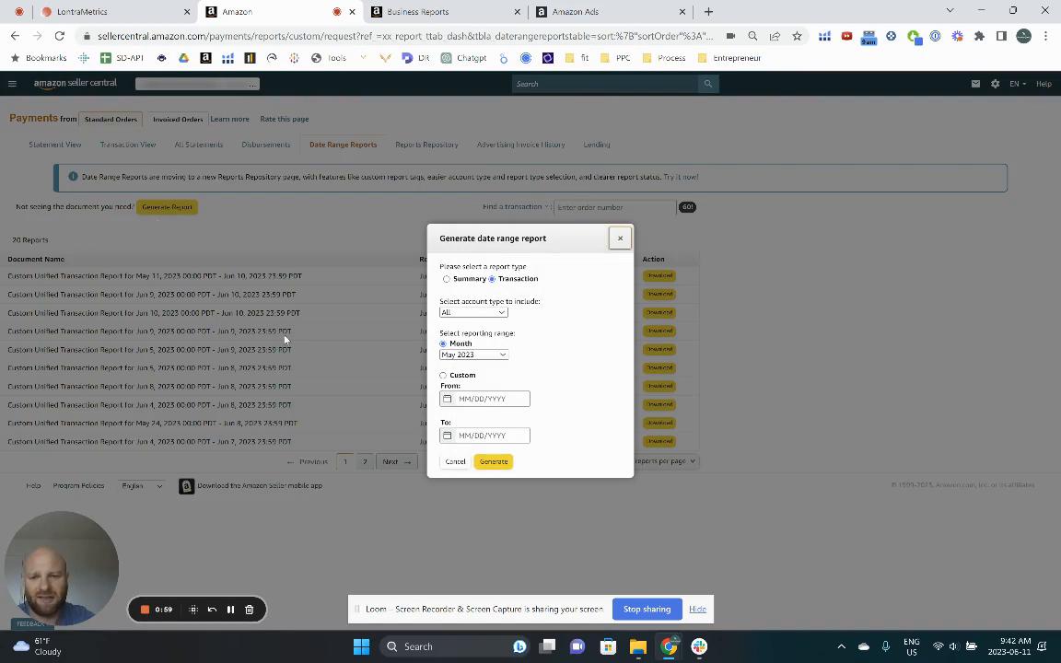
click(467, 399)
click(544, 330)
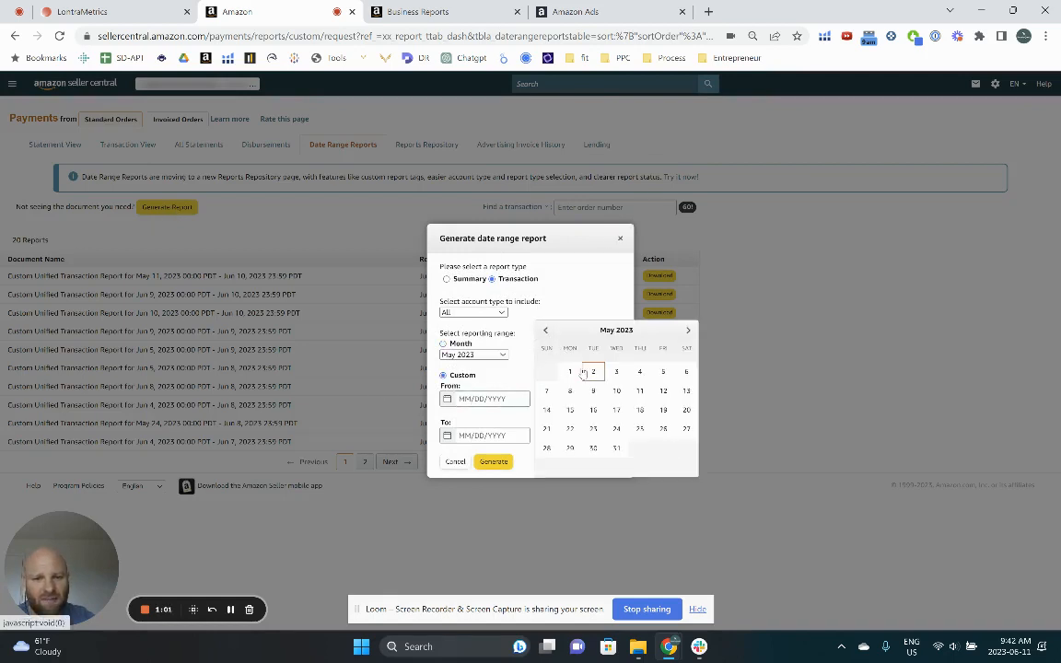
click(616, 391)
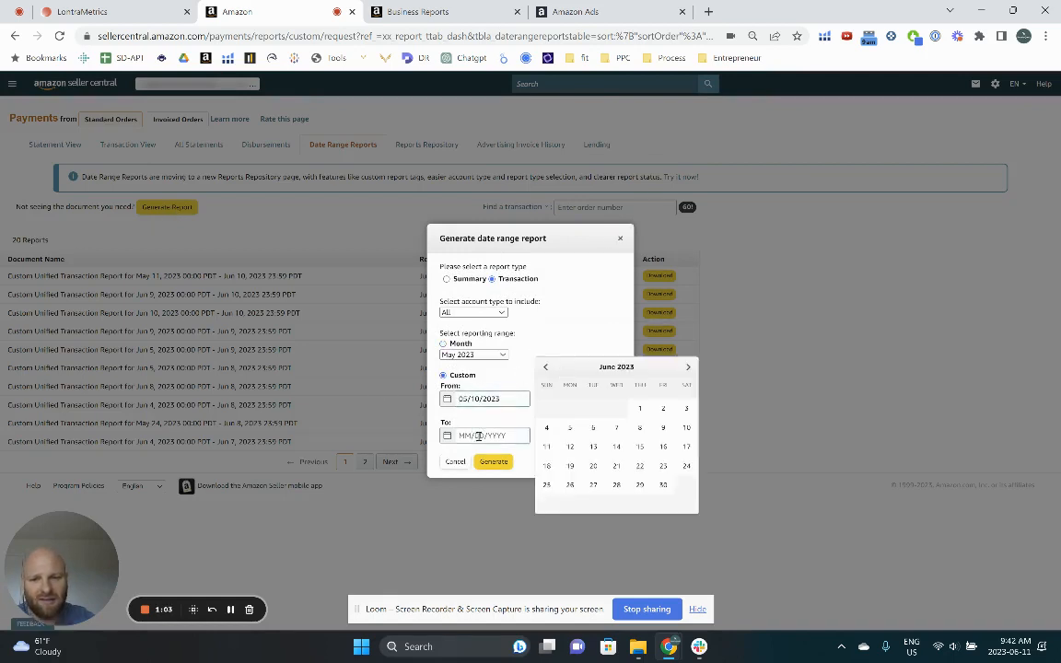
click(686, 428)
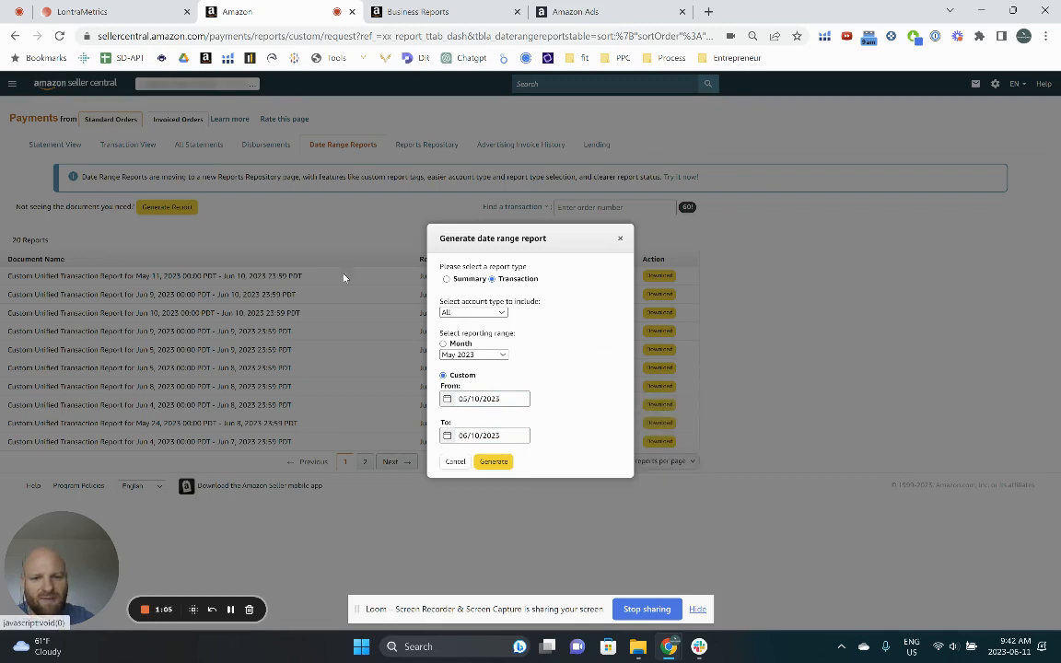
click(493, 462)
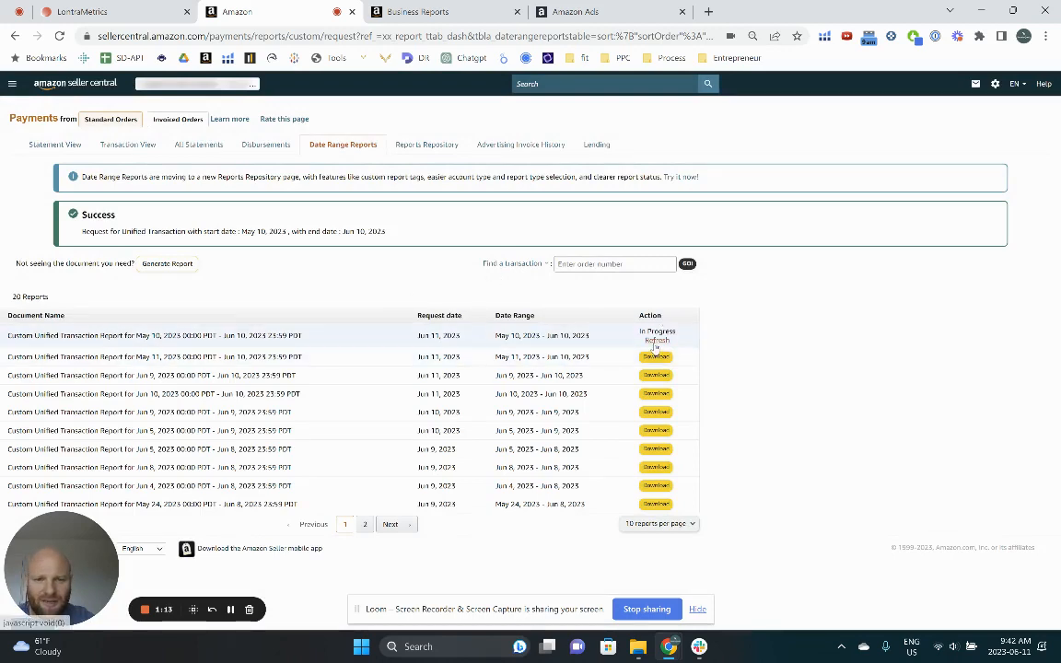
click(655, 340)
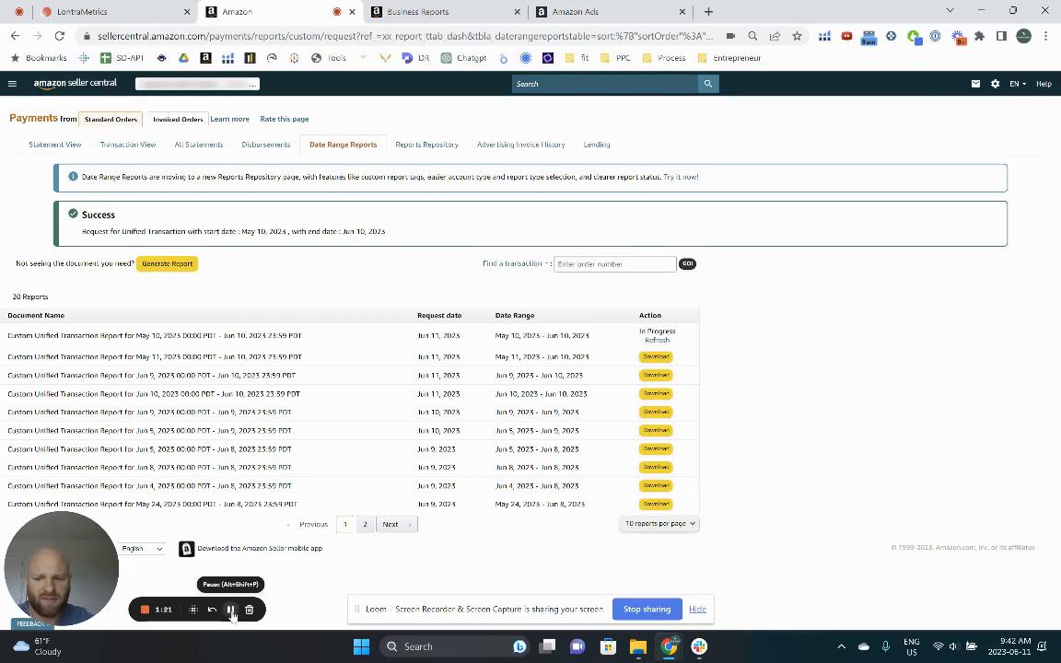
click(232, 610)
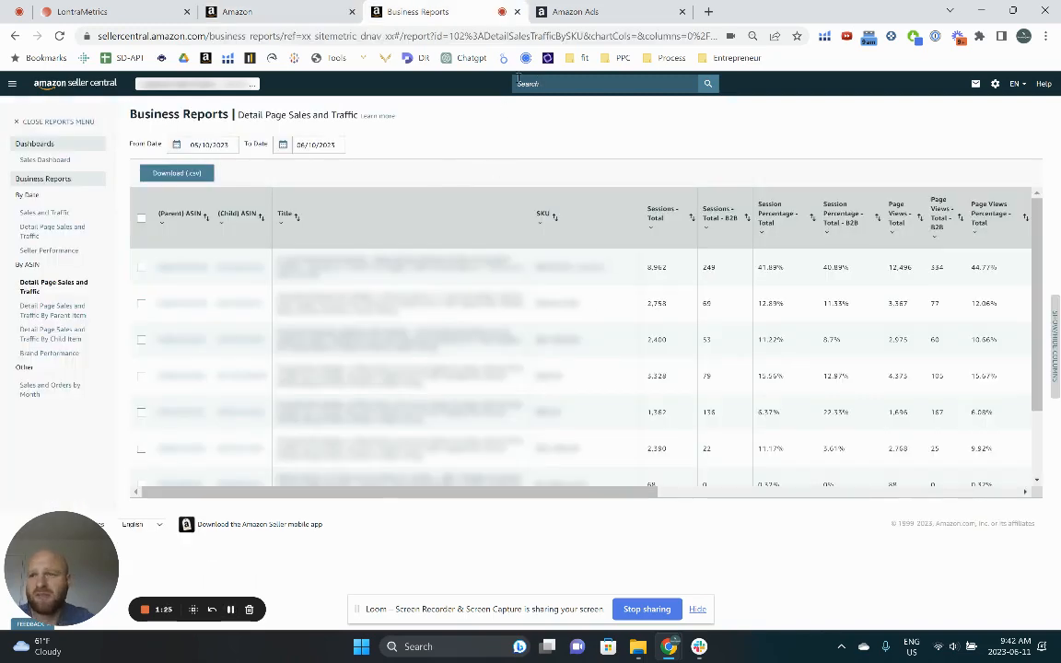
Step: Go to the Business Reports and view the Detail Page Sales and Traffic report by ASIN
click(12, 84)
mouse_move(37, 273)
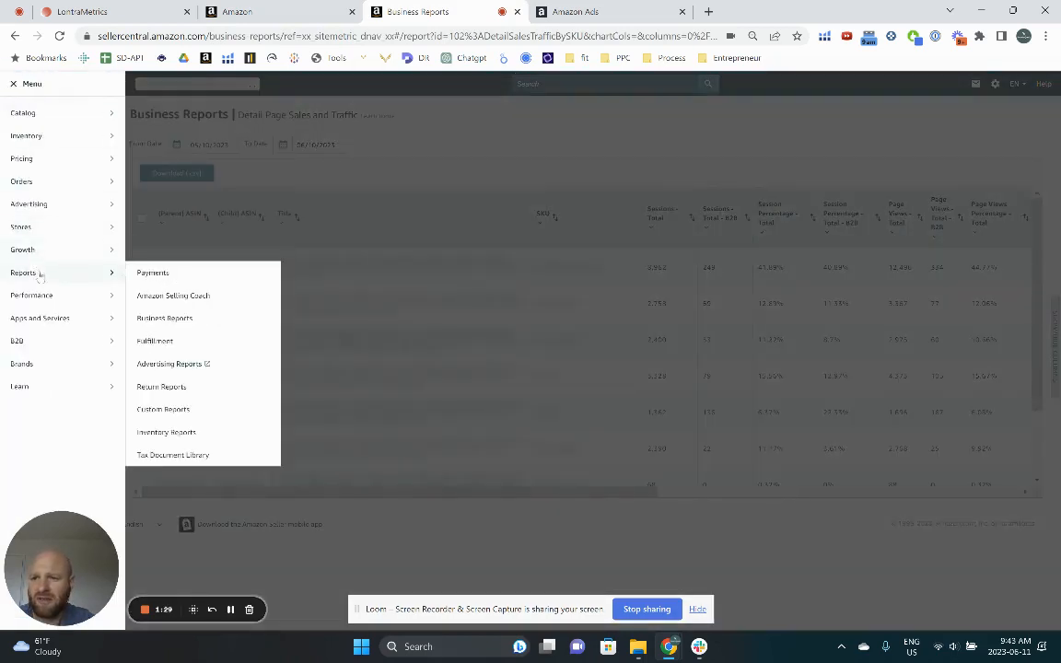
click(143, 319)
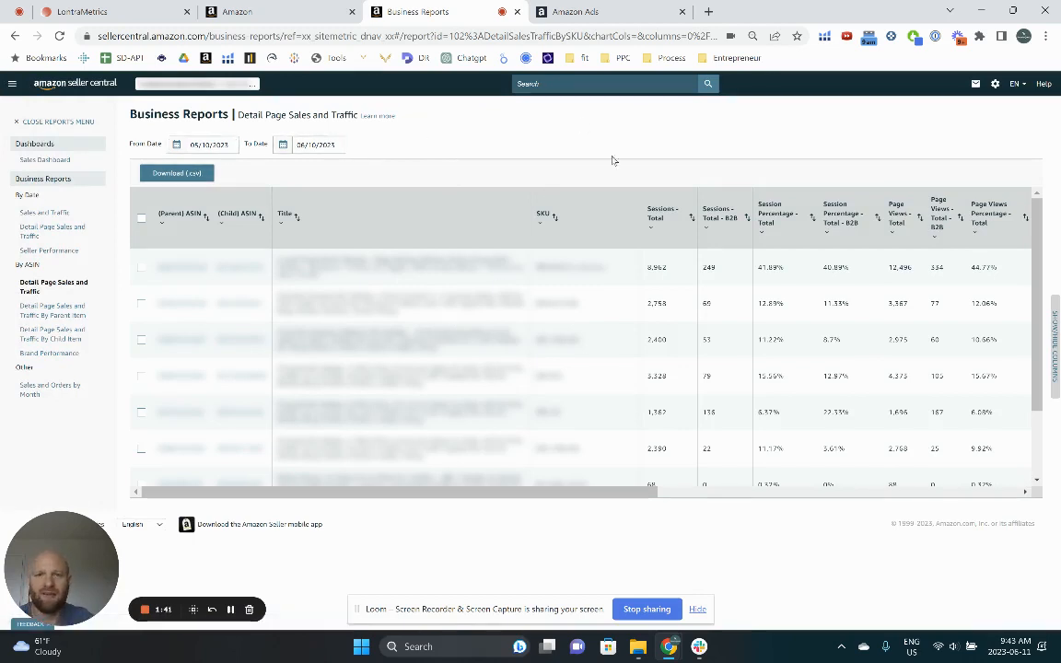
click(230, 610)
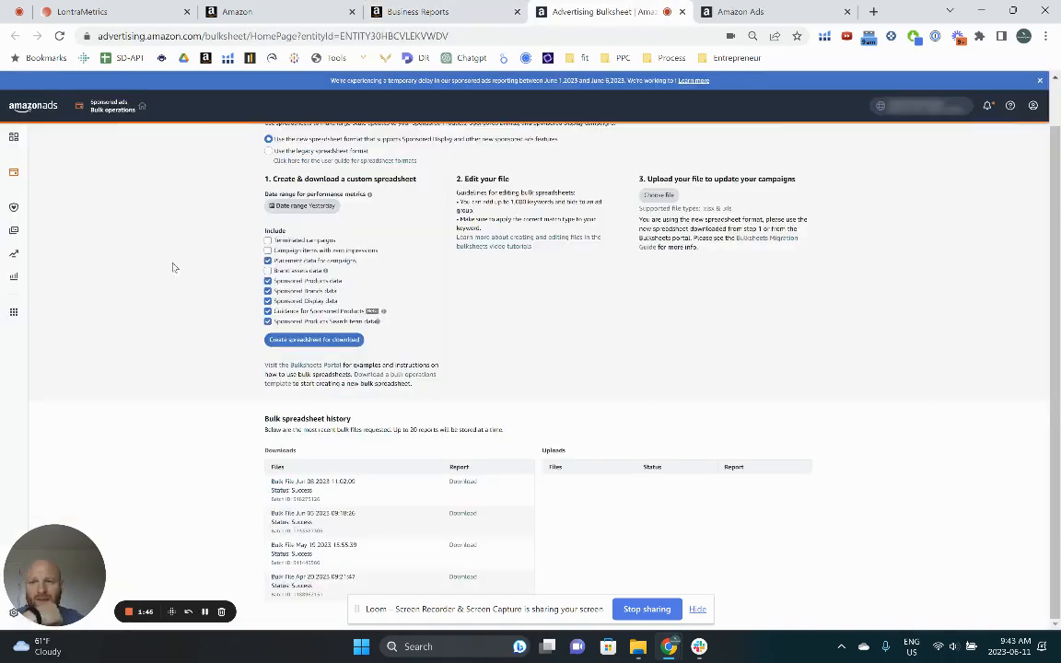
Step: Set the bulk operations spreadsheet's date range for performance metrics to May 10, 2023 - Jun 10, 2023
scroll(171, 269, up, 1)
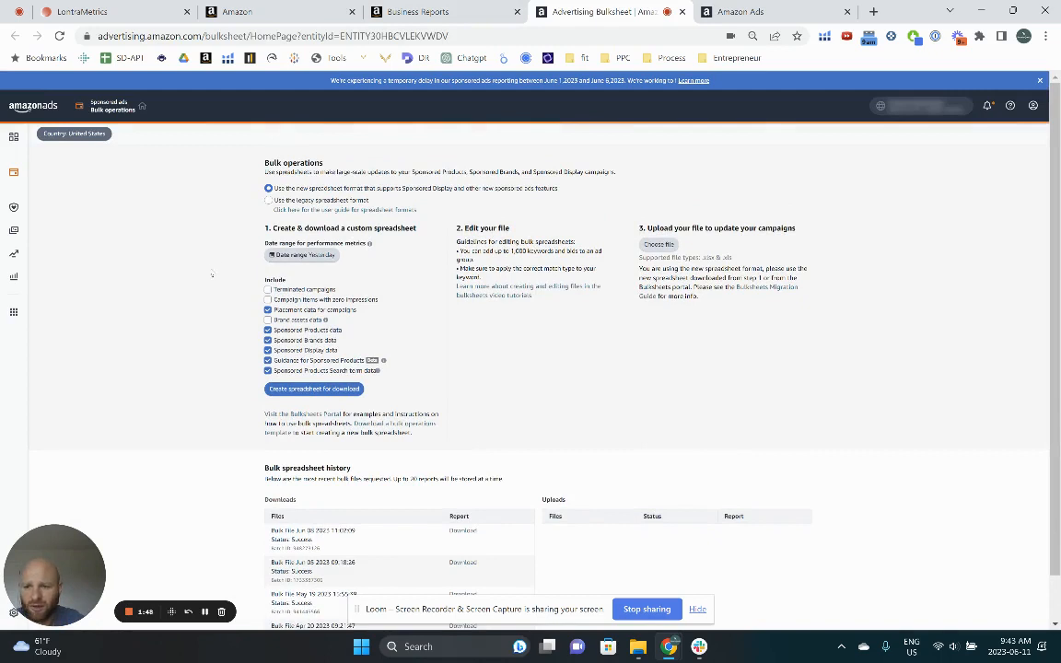
click(322, 254)
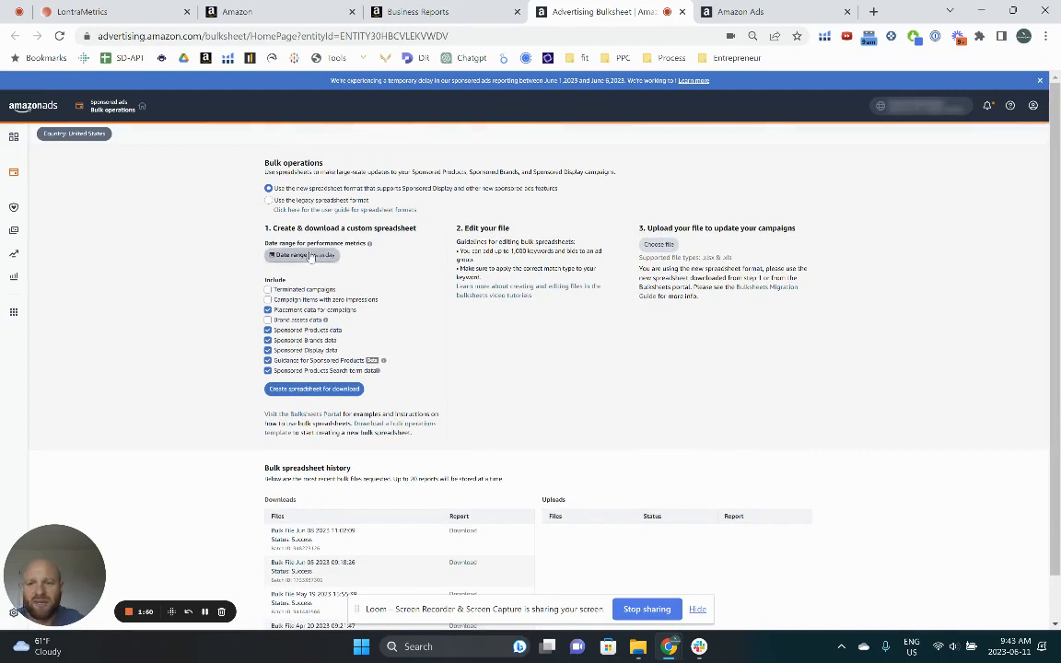
click(285, 302)
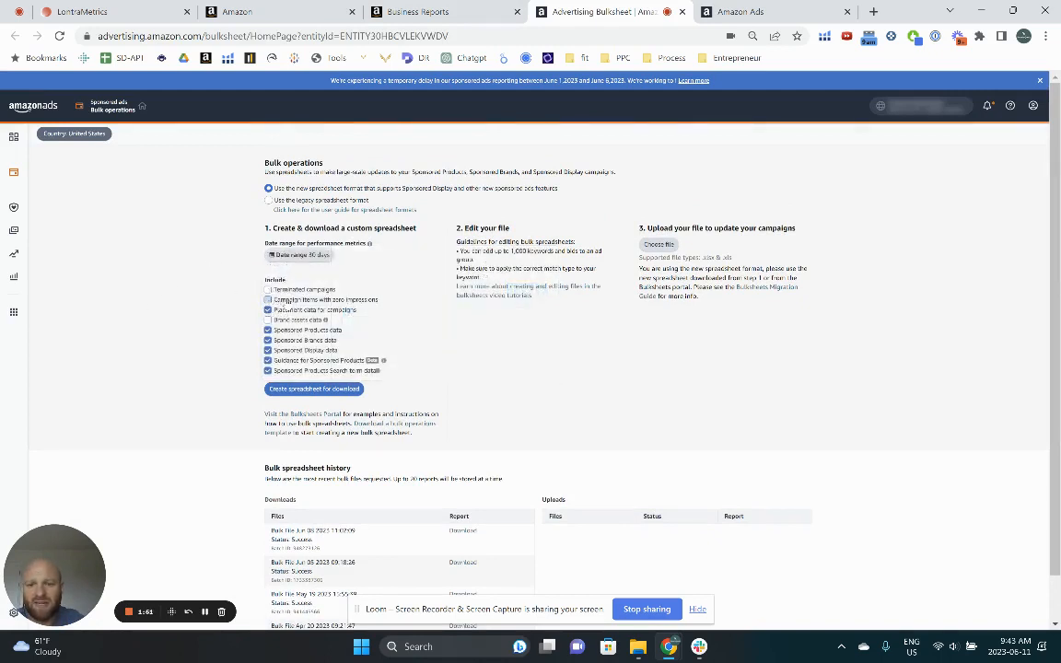
click(302, 255)
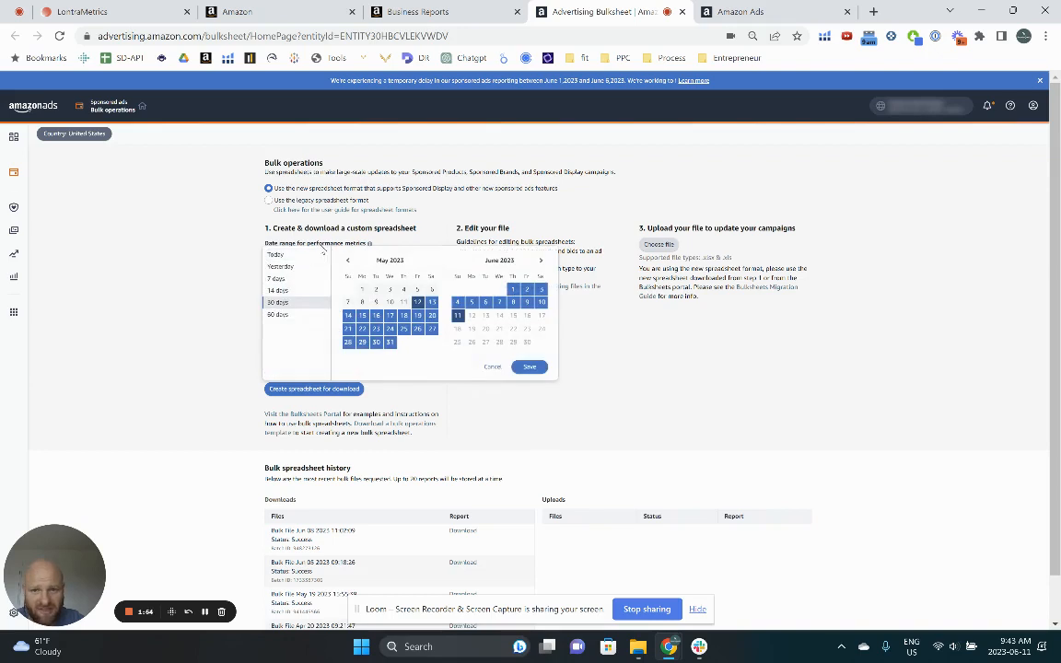
click(390, 303)
click(541, 302)
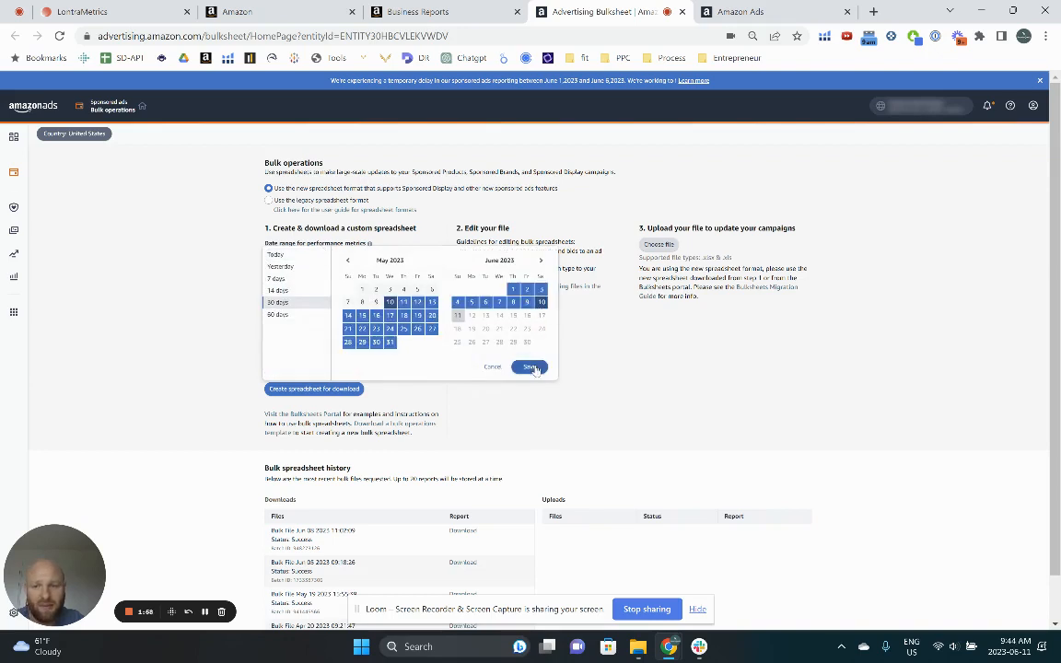
click(531, 367)
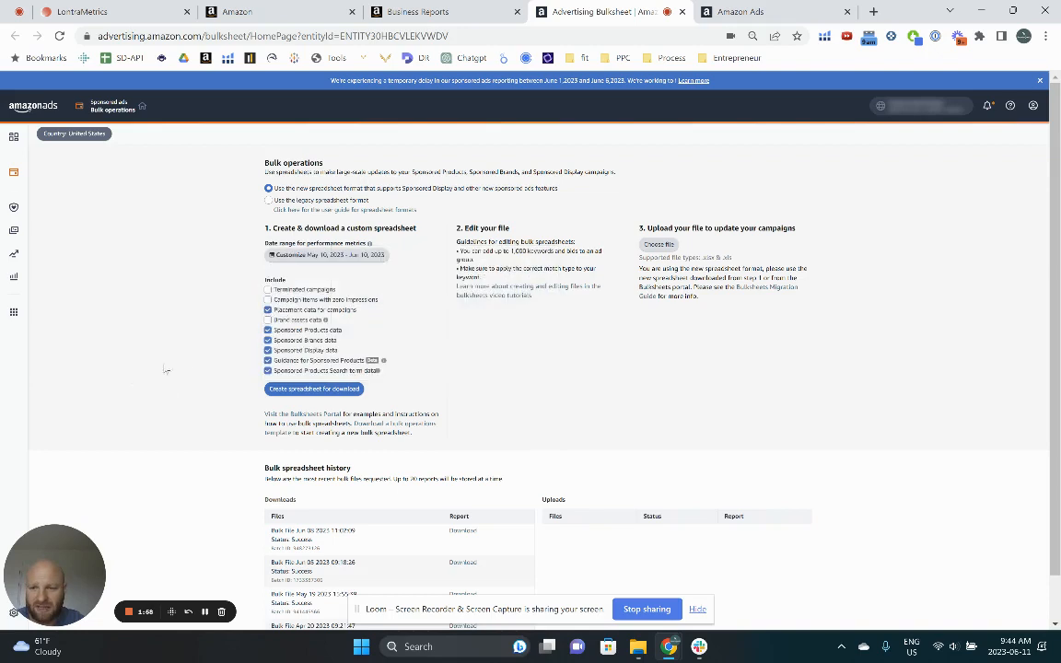
Step: Create a bulk spreadsheet for download that includes only Sponsored Brands data, excluding the placement, Sponsored Products, Sponsored Display, guidance and search term data
click(268, 310)
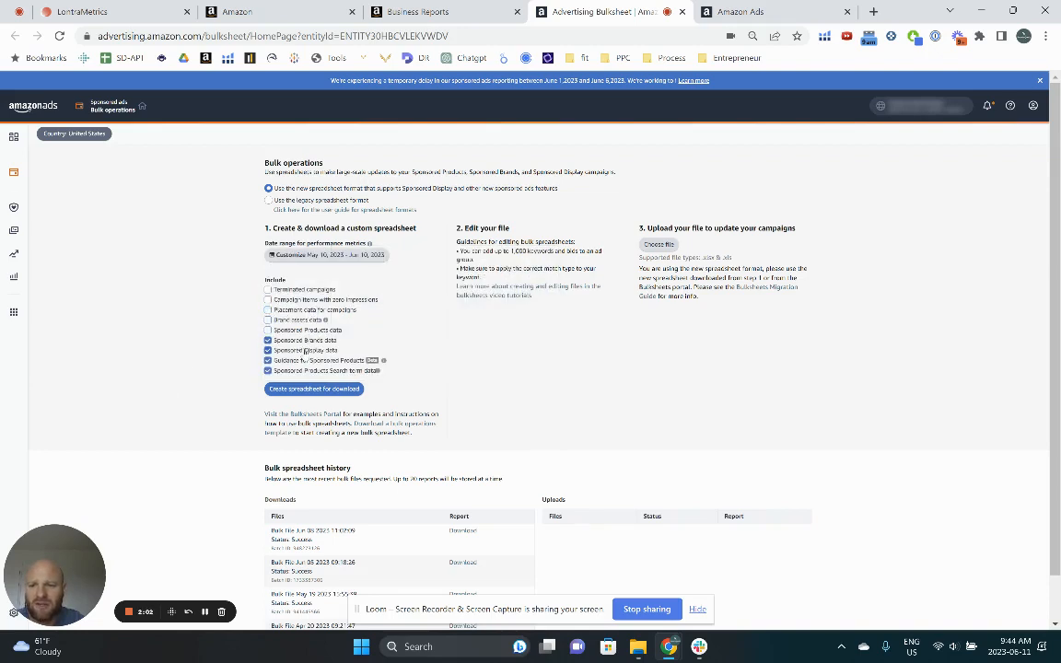
click(268, 329)
click(268, 350)
click(269, 371)
click(317, 390)
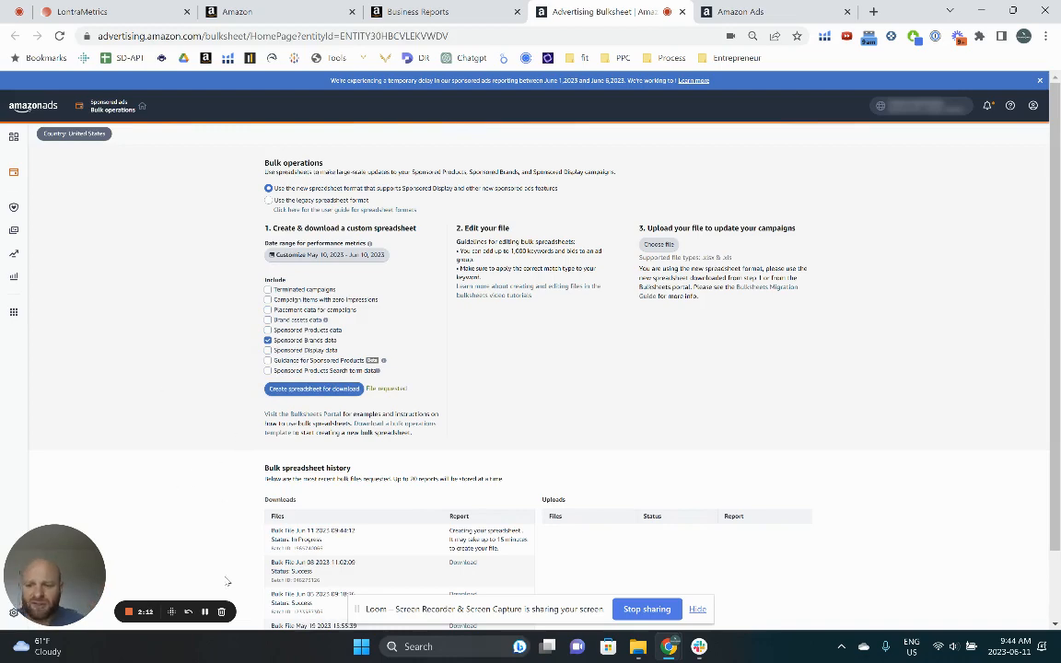
Step: Configure a new Sponsored Products report of type Advertised product, with daily time unit and report period May 10, 2023 - June 10, 2023
key(ctrl+Tab)
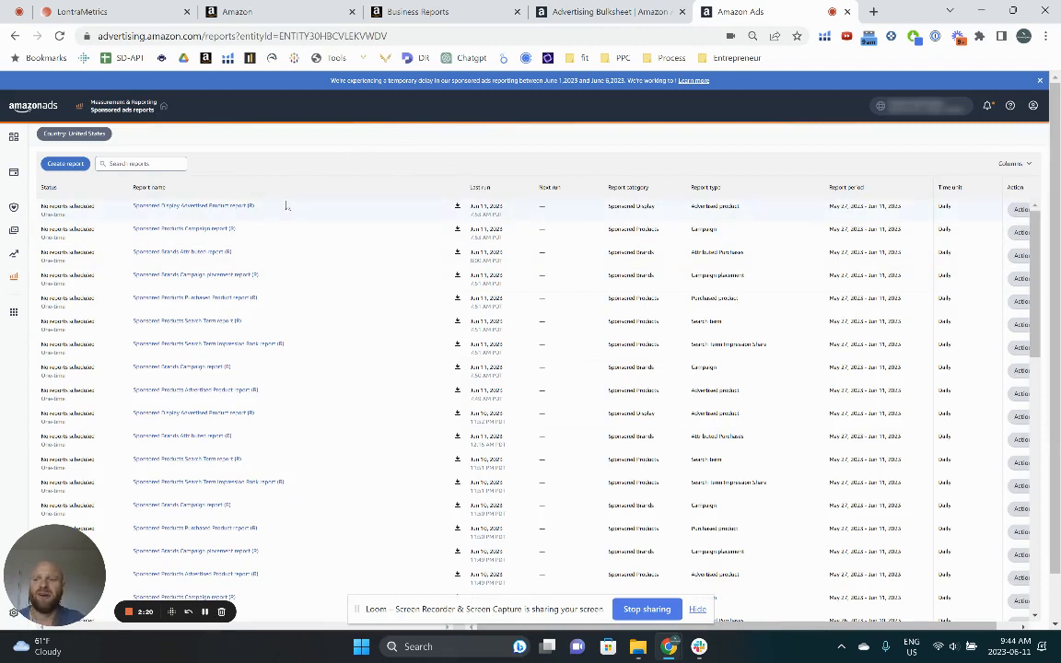
click(66, 164)
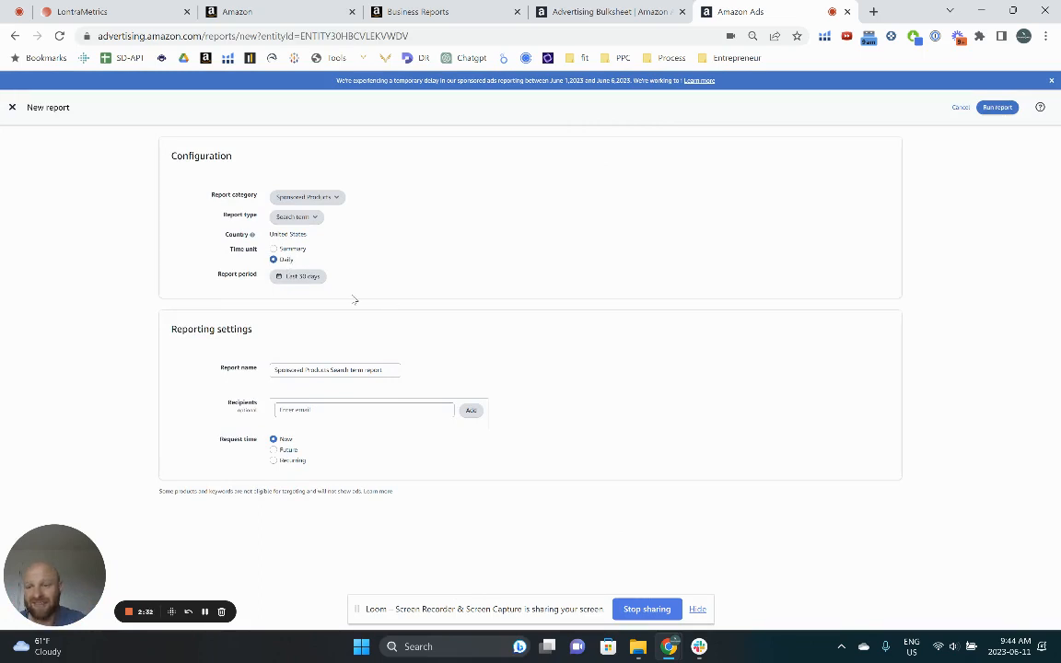
click(282, 261)
click(317, 278)
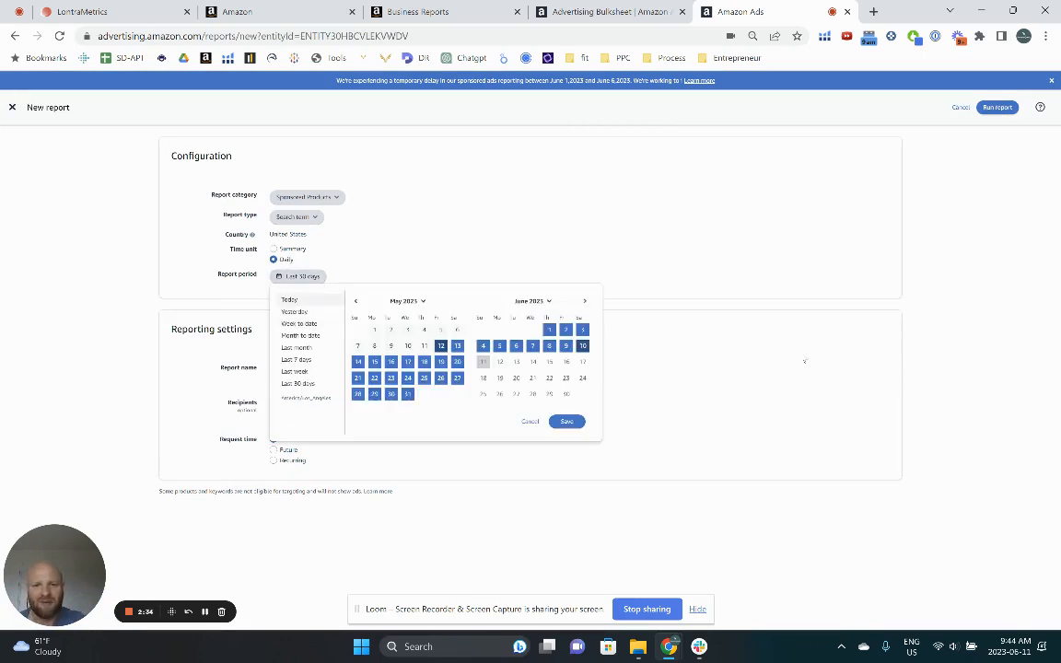
click(407, 345)
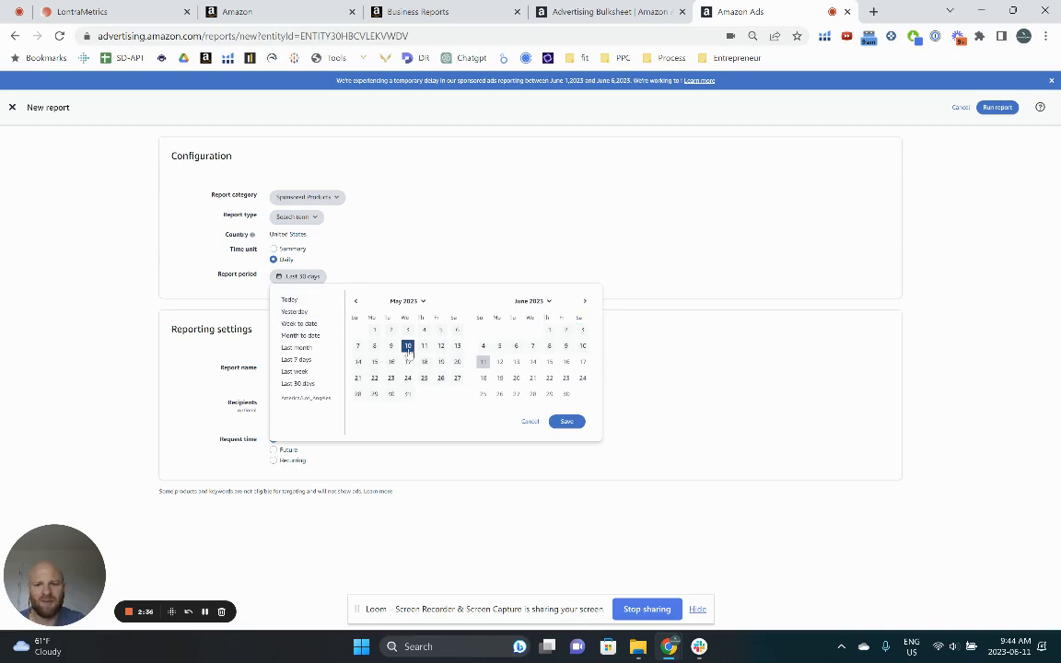
click(582, 345)
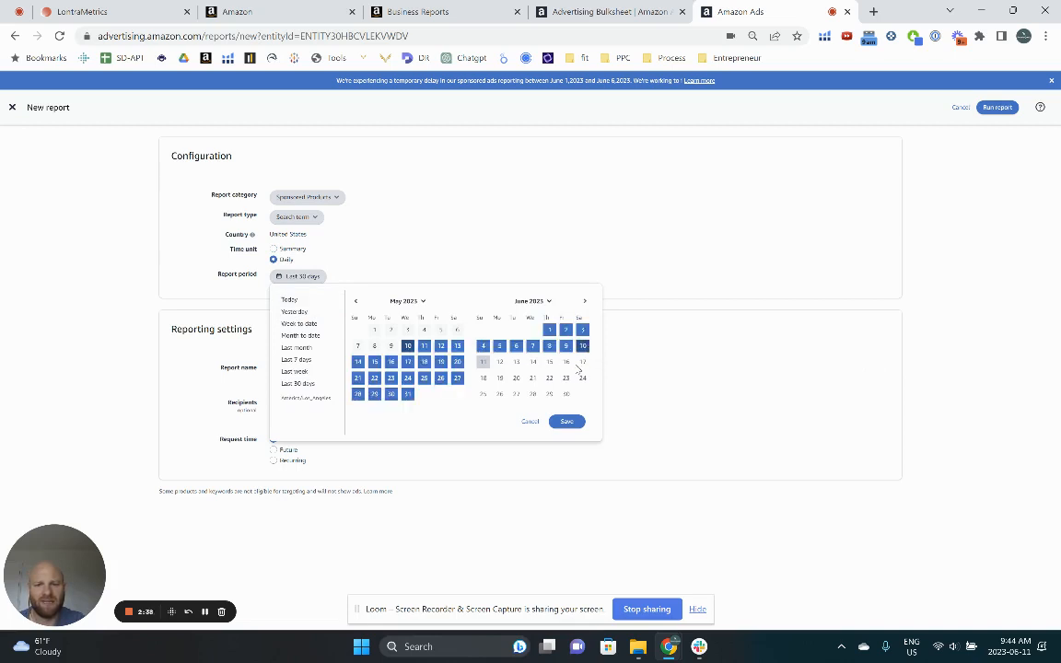
click(566, 421)
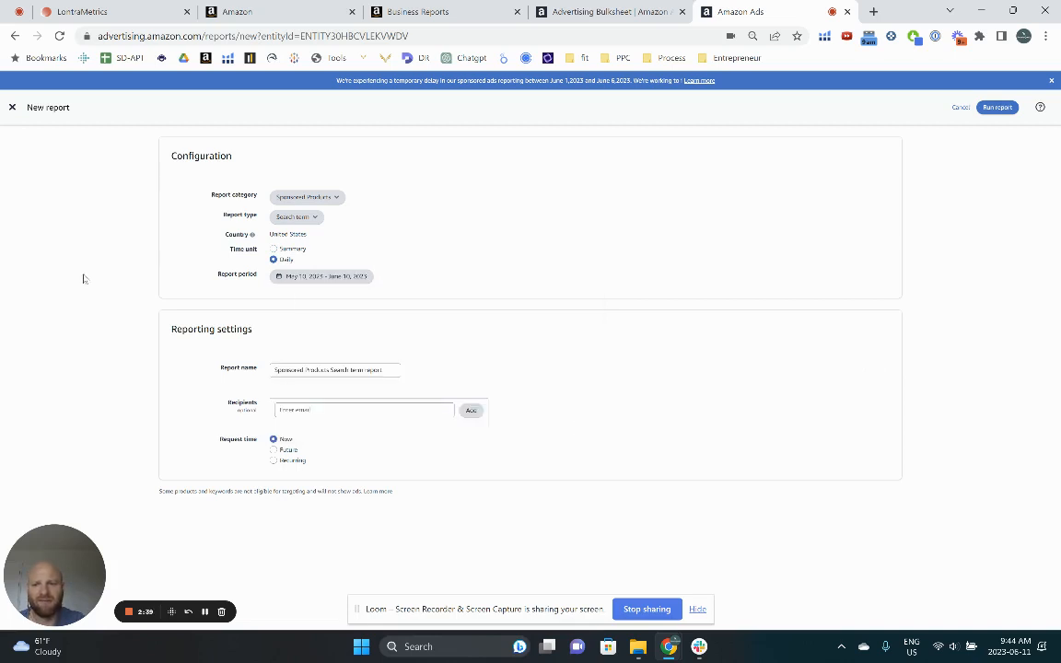
click(316, 217)
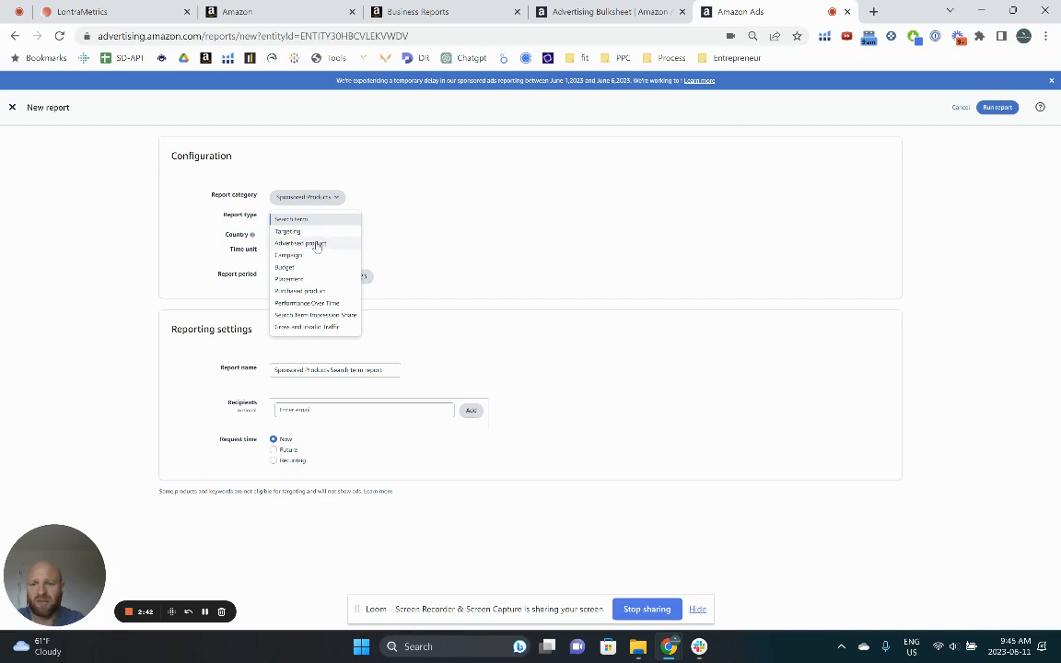
click(302, 243)
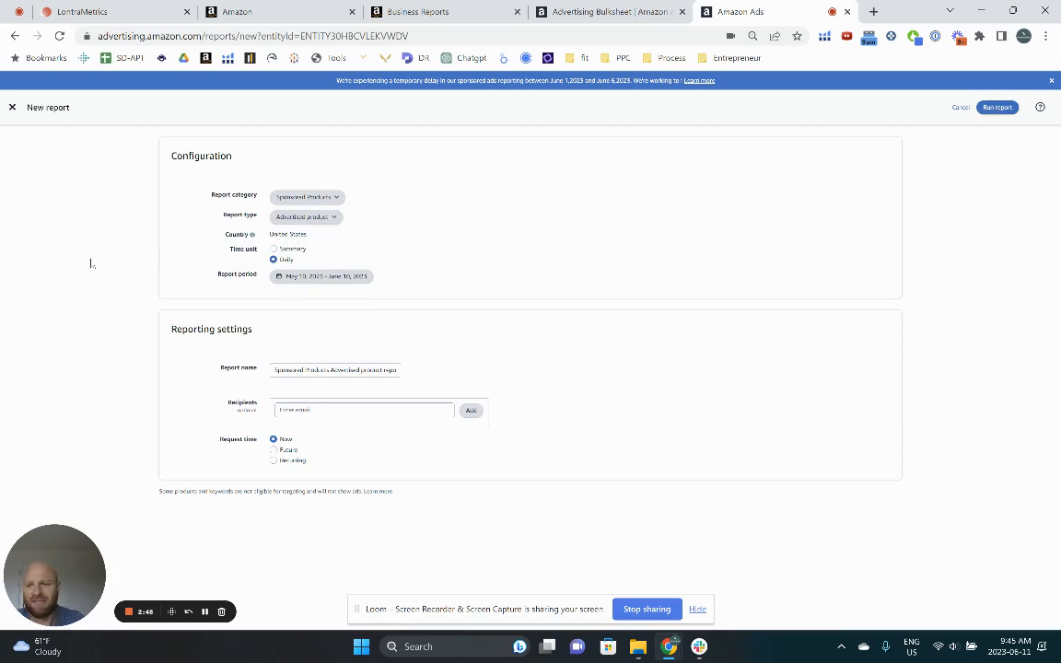
Step: Change the Sponsored Products report type to Purchased product with a daily time unit
click(333, 217)
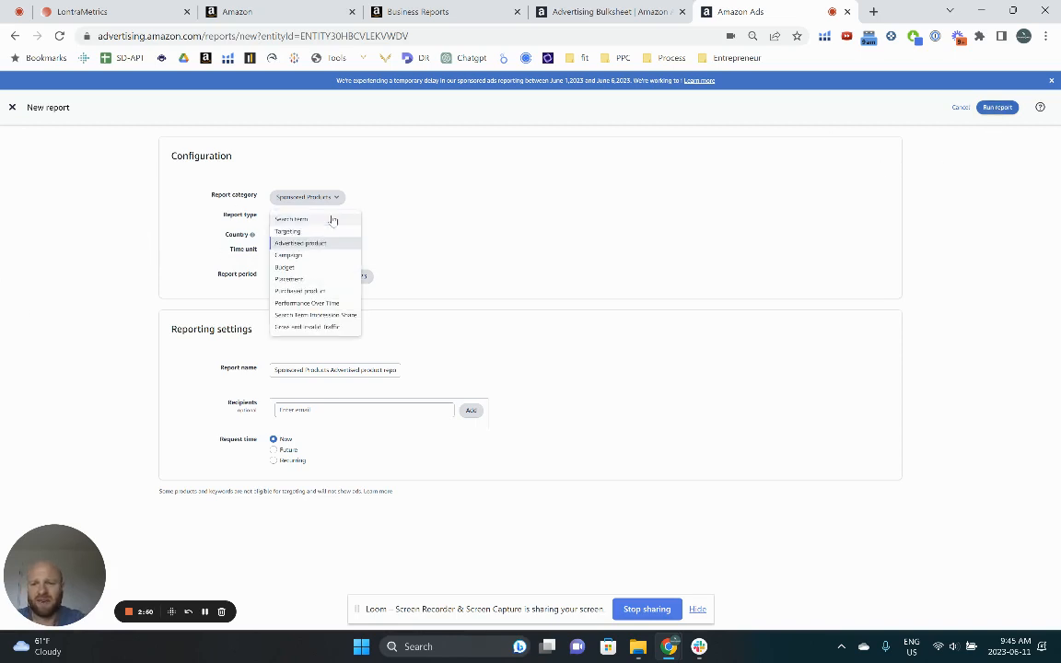
click(324, 291)
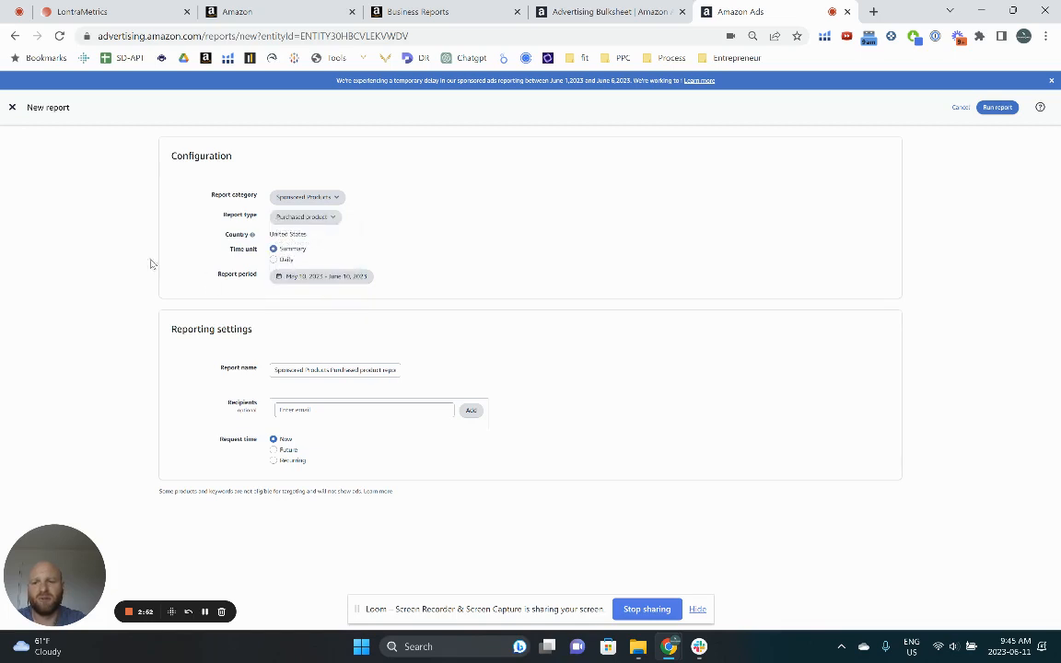
click(281, 265)
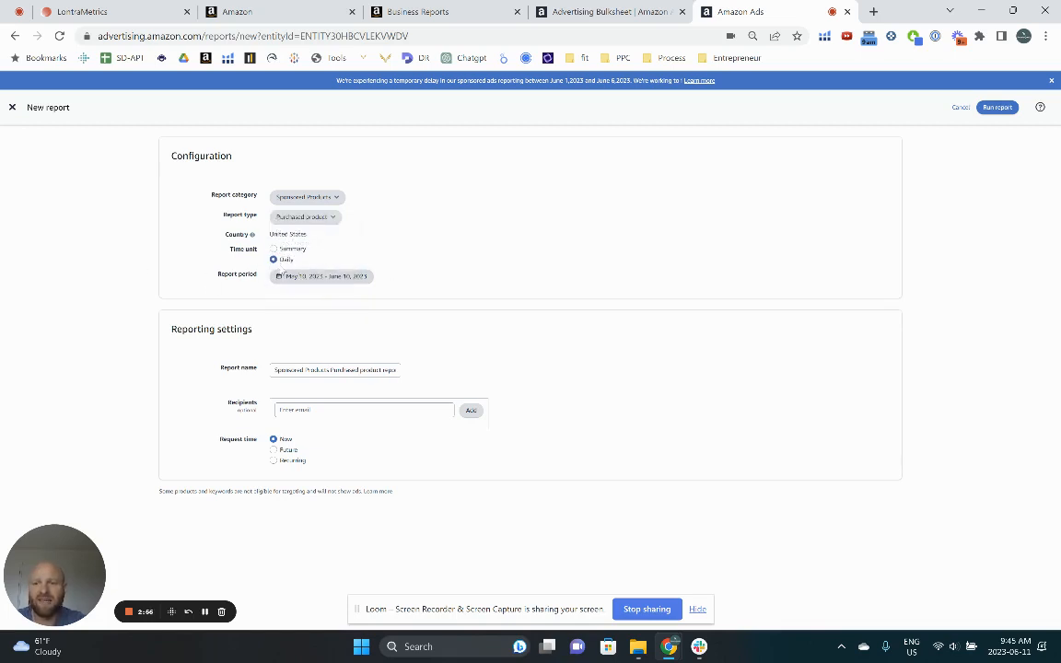
Step: Configure a Sponsored Brands report of type Campaign with a daily time unit, and switch its type to Attributed Purchases
click(295, 201)
click(298, 211)
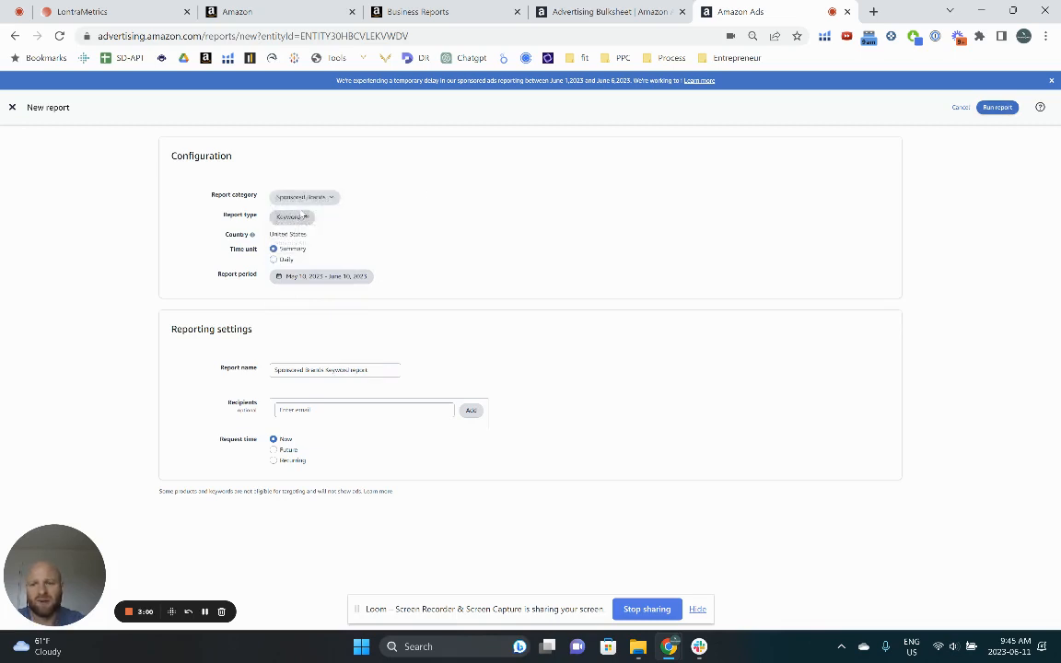
click(301, 216)
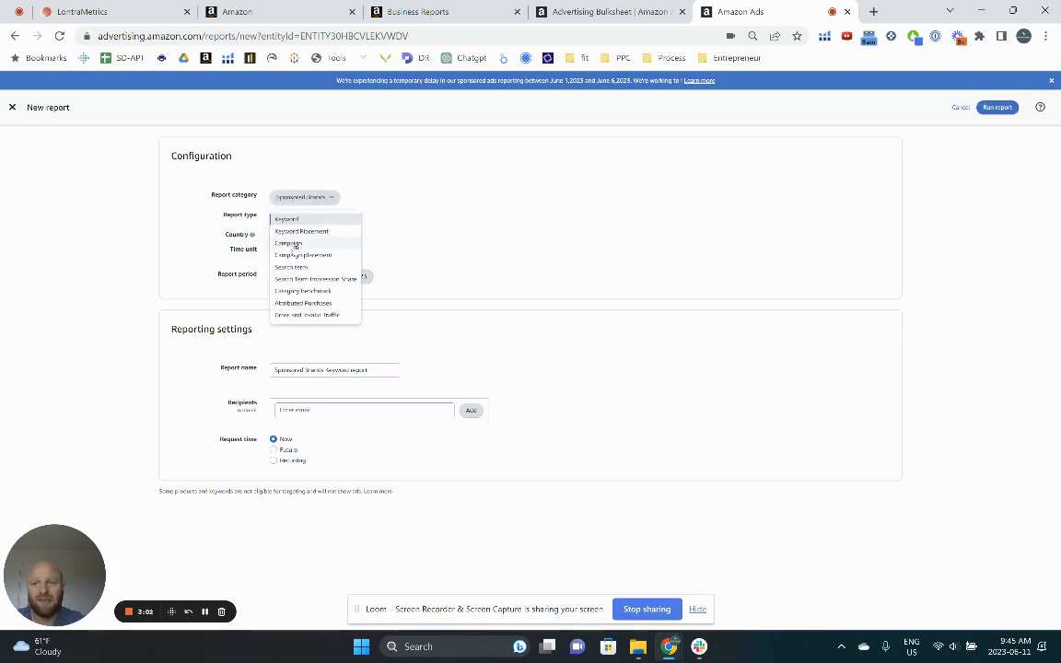
click(292, 242)
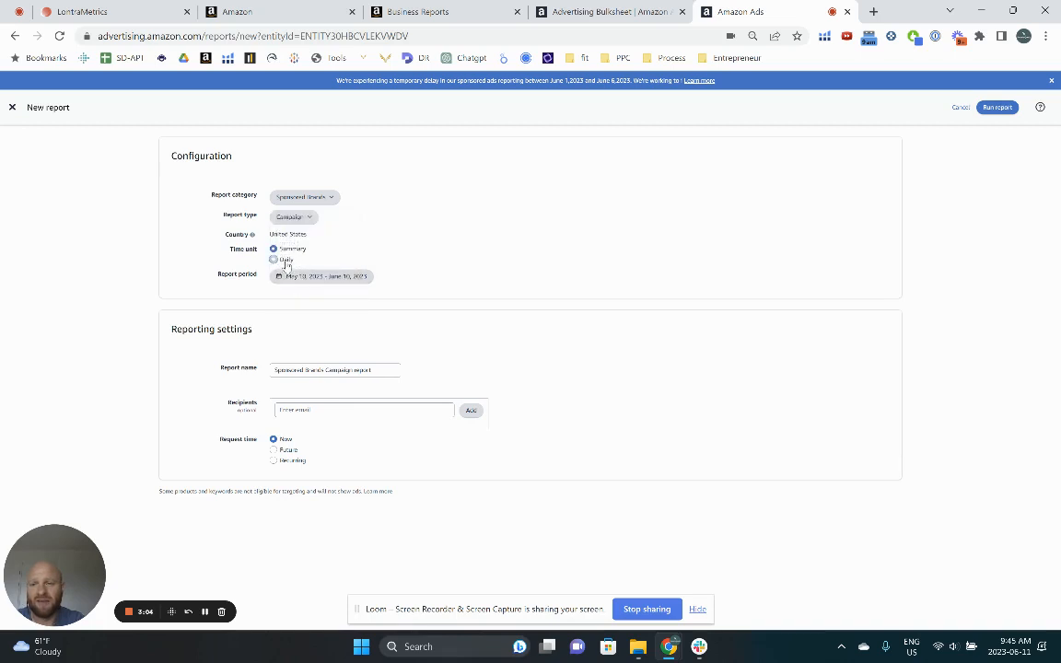
click(286, 264)
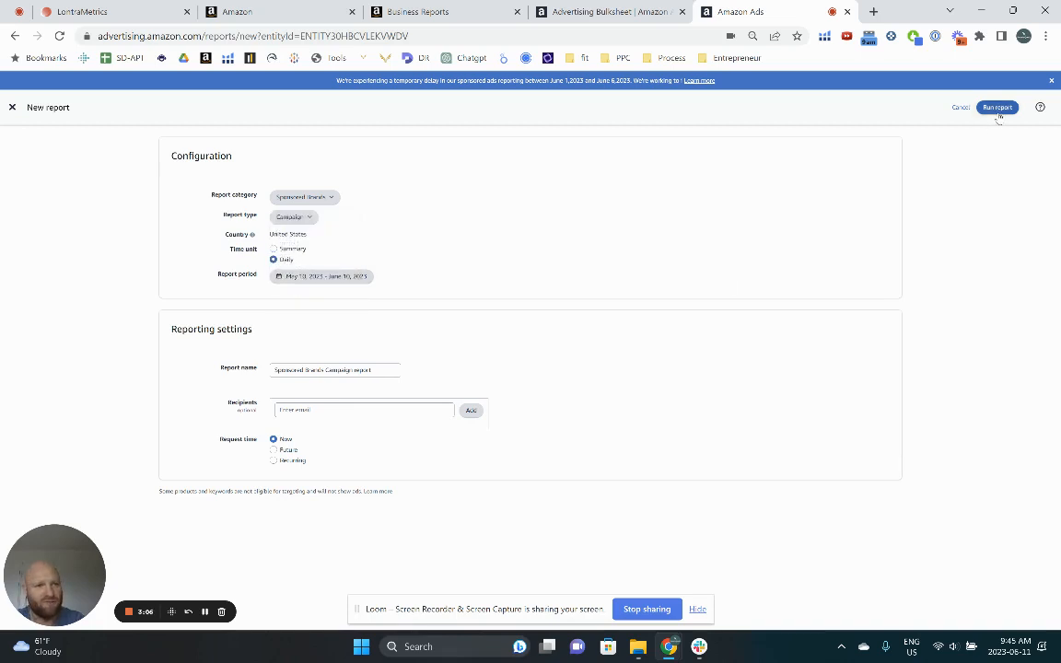
click(293, 216)
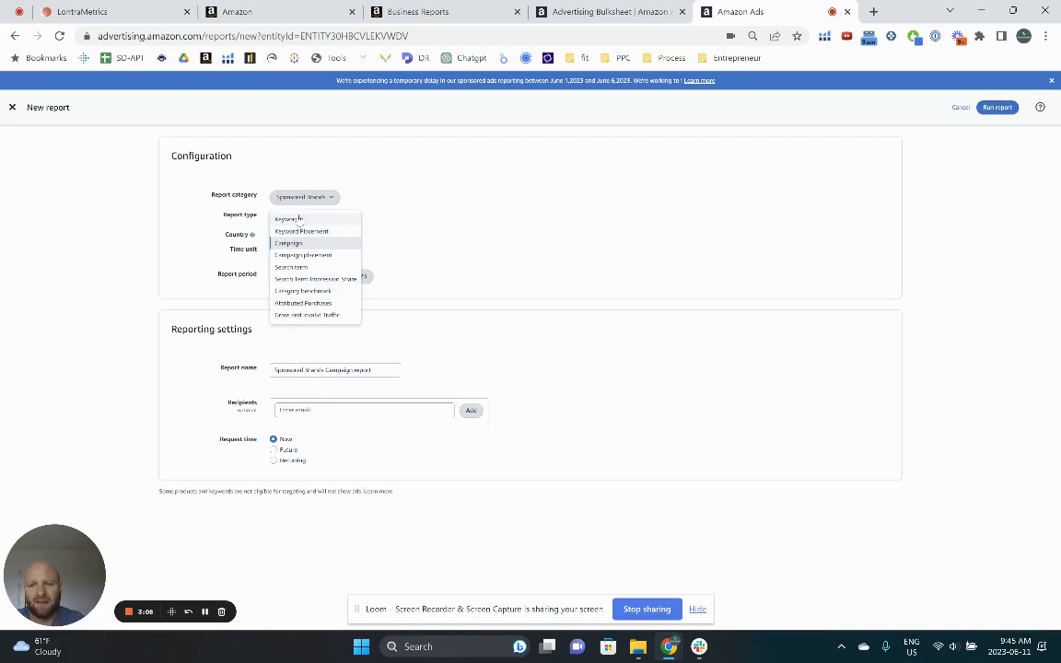
click(280, 303)
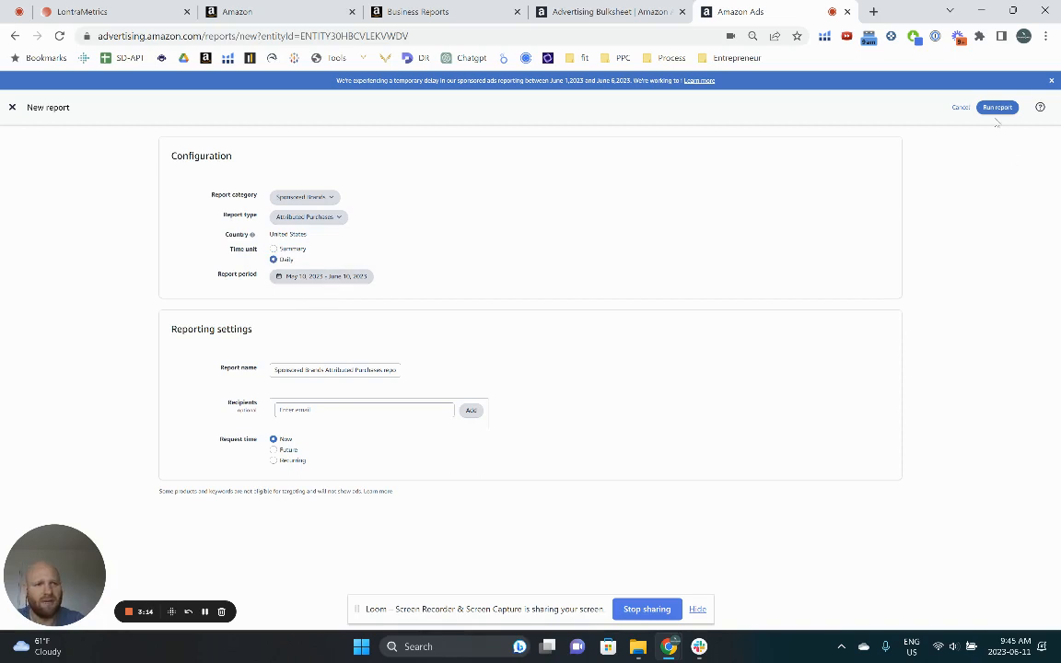
Step: Configure a Sponsored Display report of type Advertised product with a daily time unit
click(330, 197)
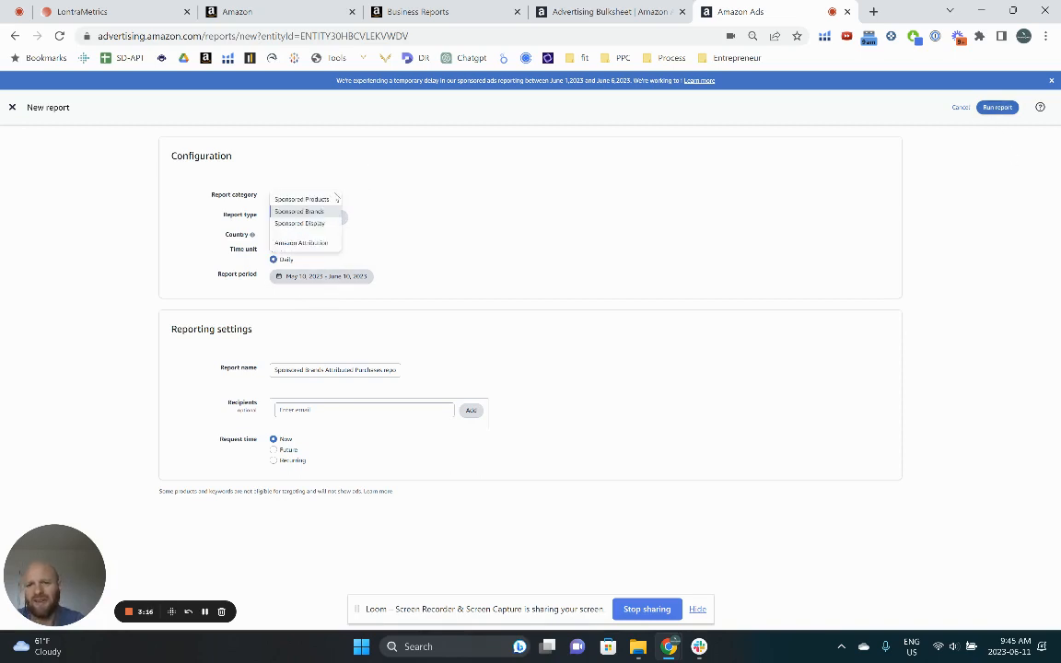
click(311, 225)
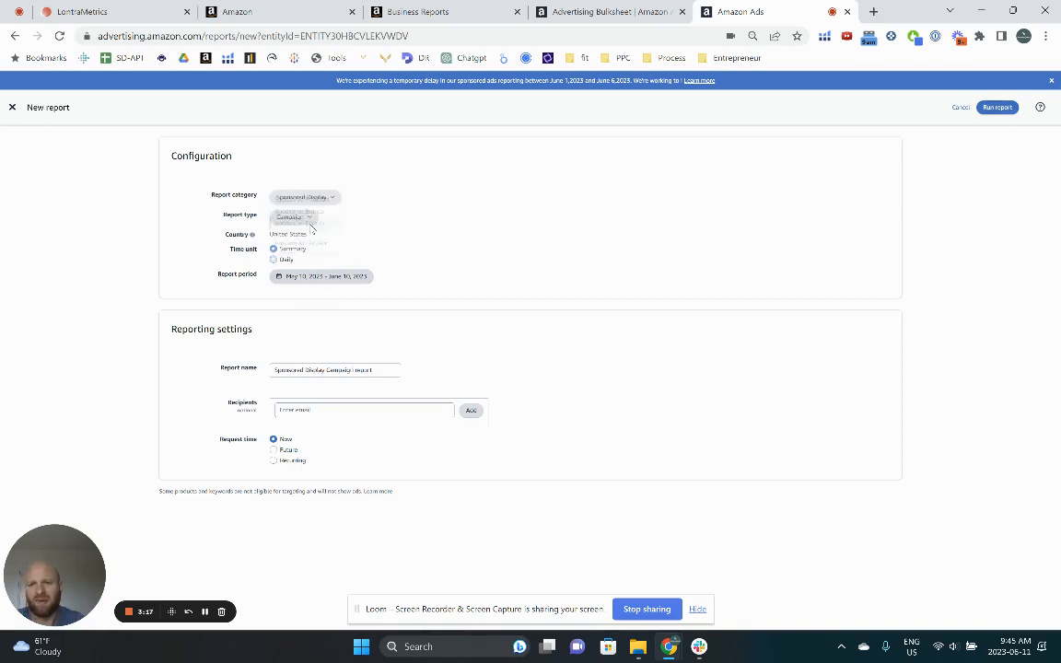
click(274, 261)
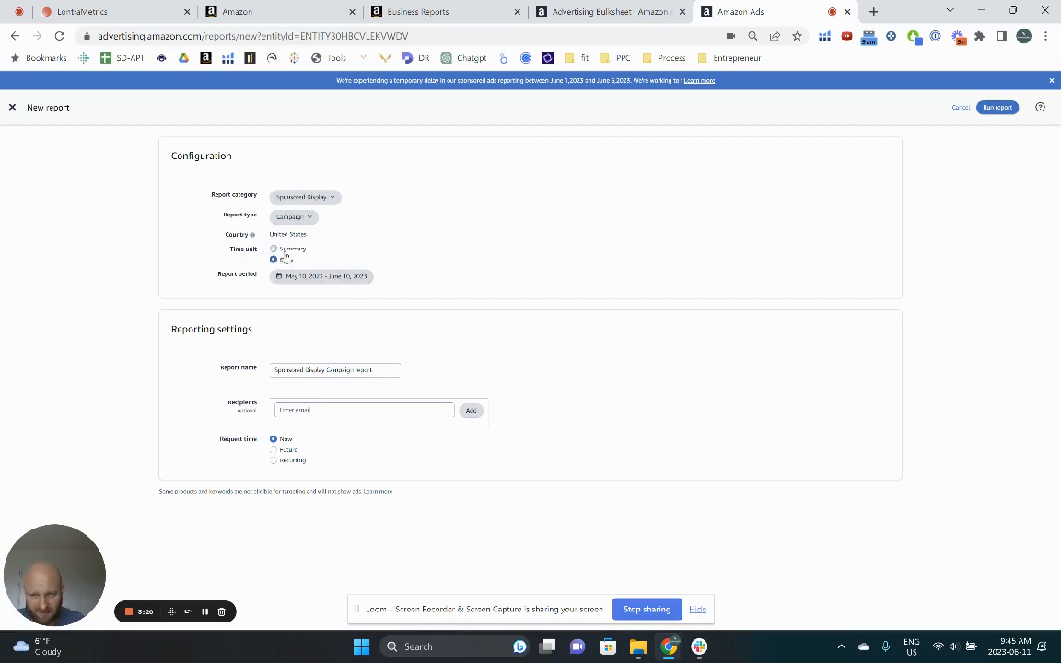
click(292, 219)
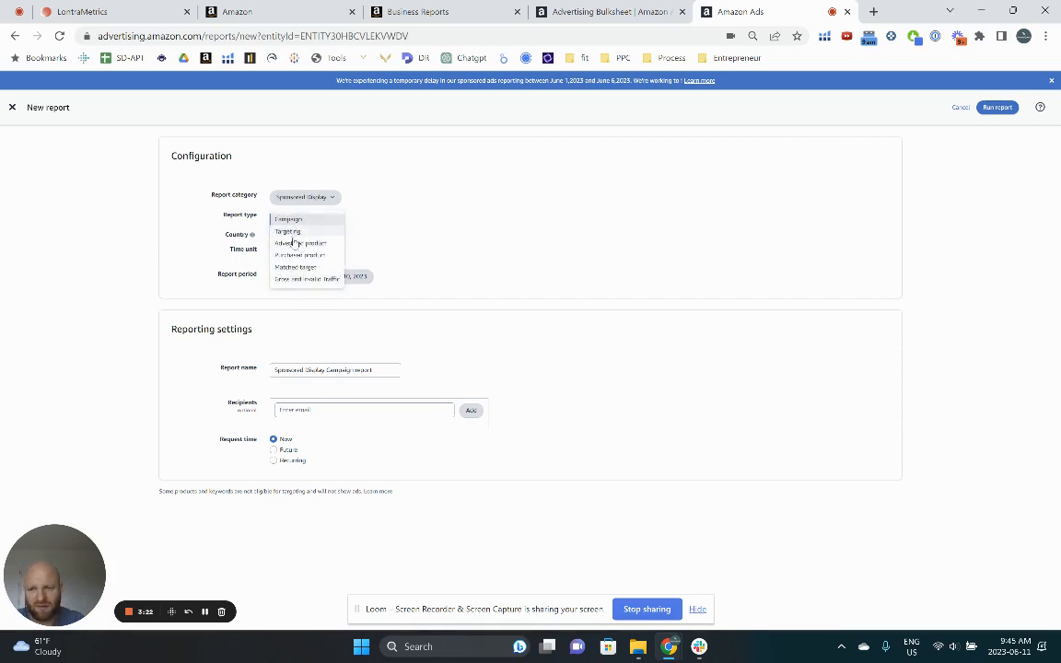
click(304, 242)
click(282, 260)
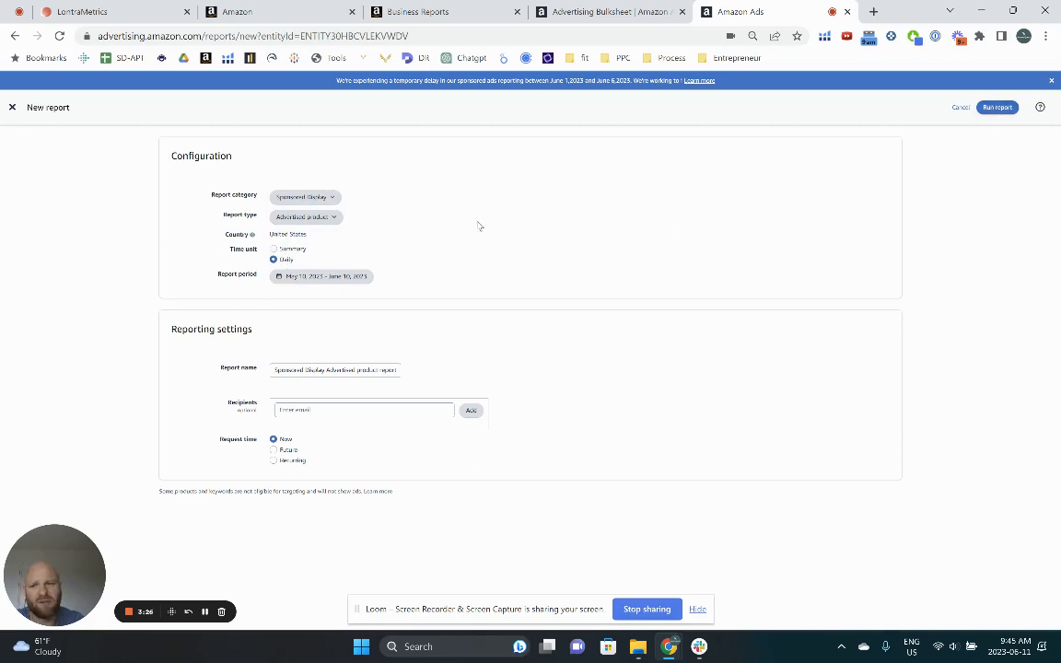
Step: Change the Sponsored Display report type to Purchased product with a daily time unit
click(305, 217)
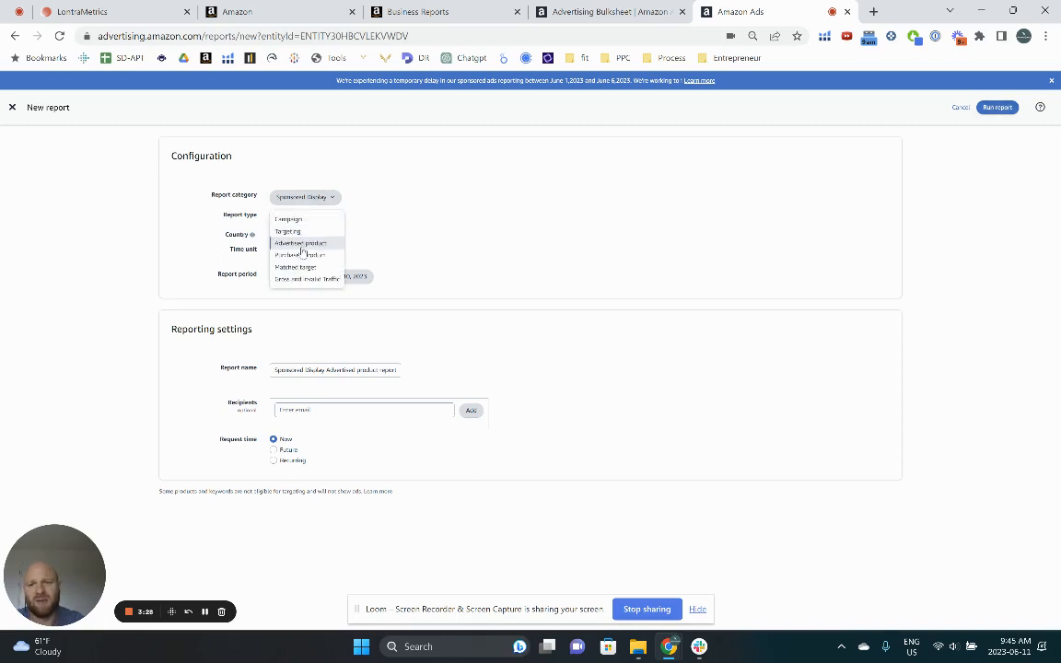
click(286, 255)
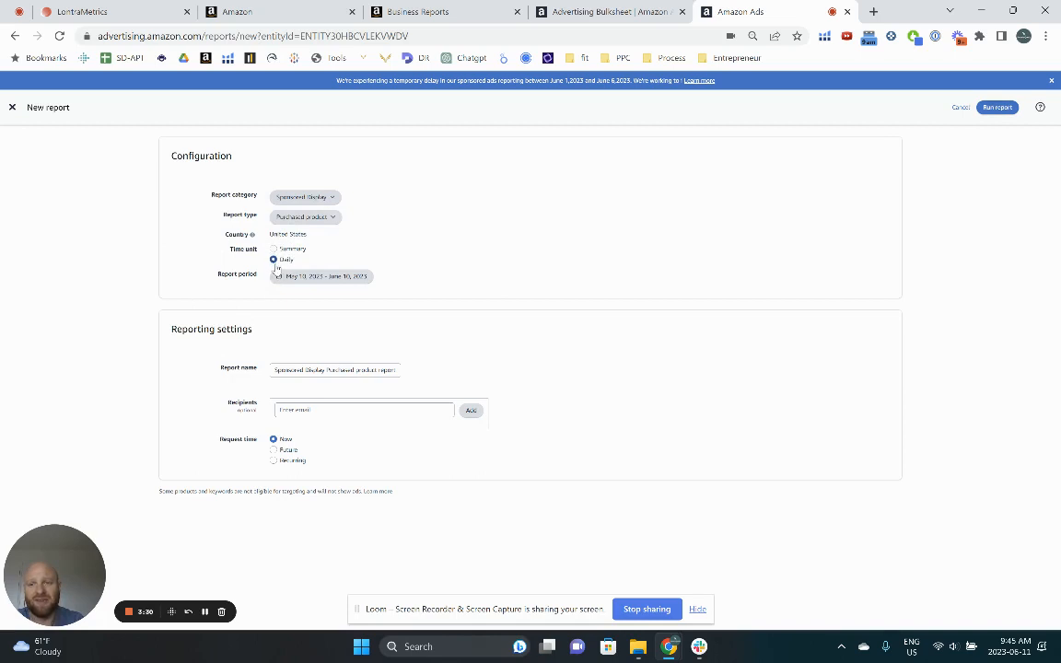
click(274, 260)
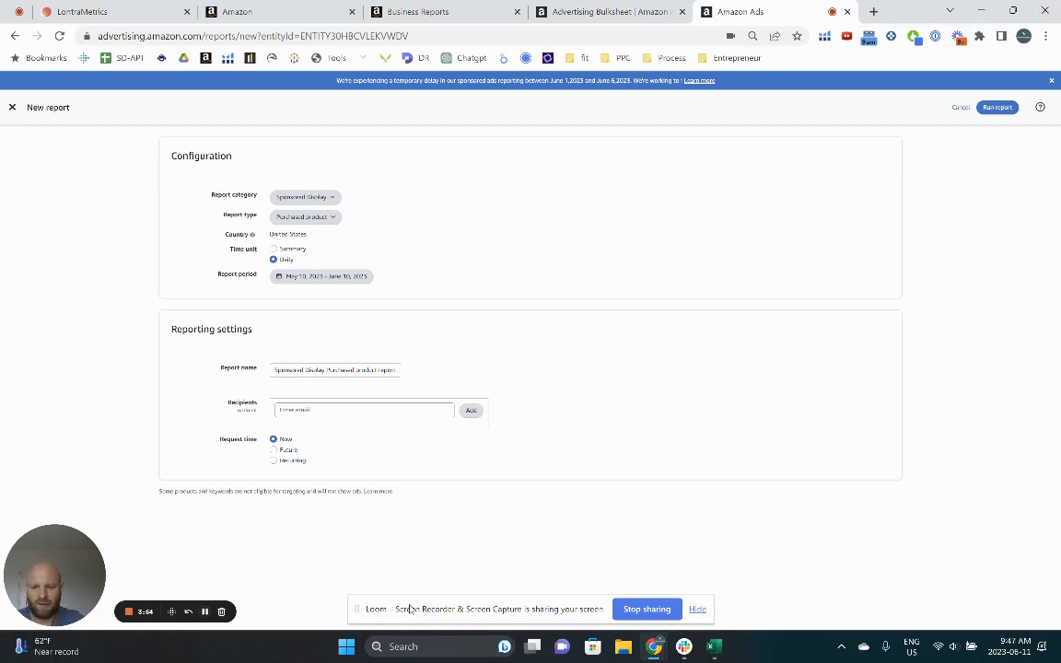
Step: Switch to the DoD Sales Creator template workbook in Excel and maximize its window
mouse_move(712, 646)
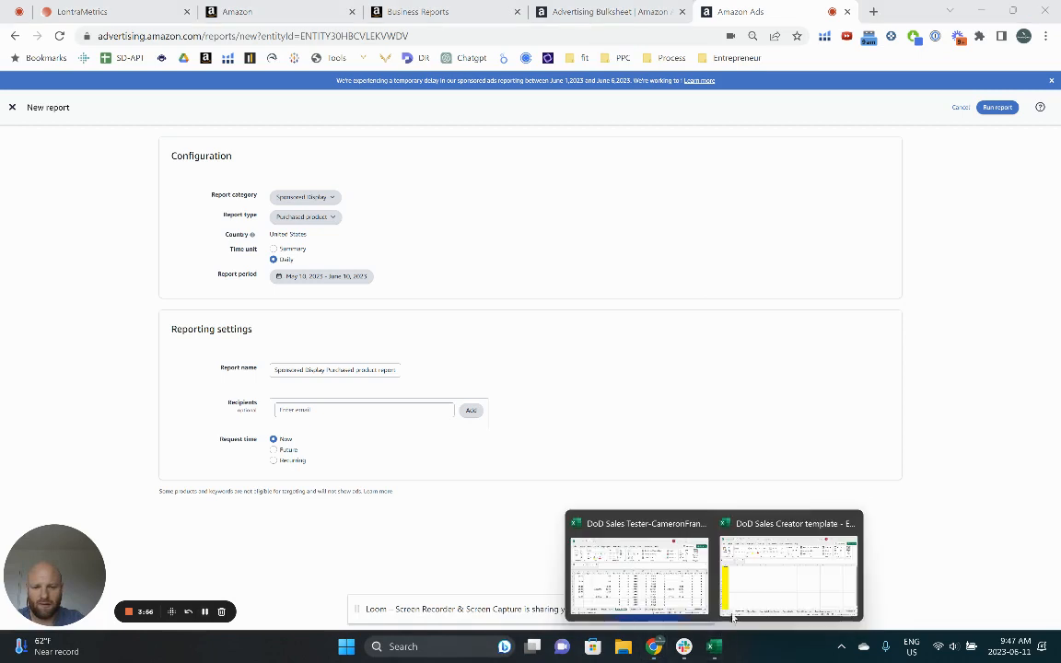
click(774, 588)
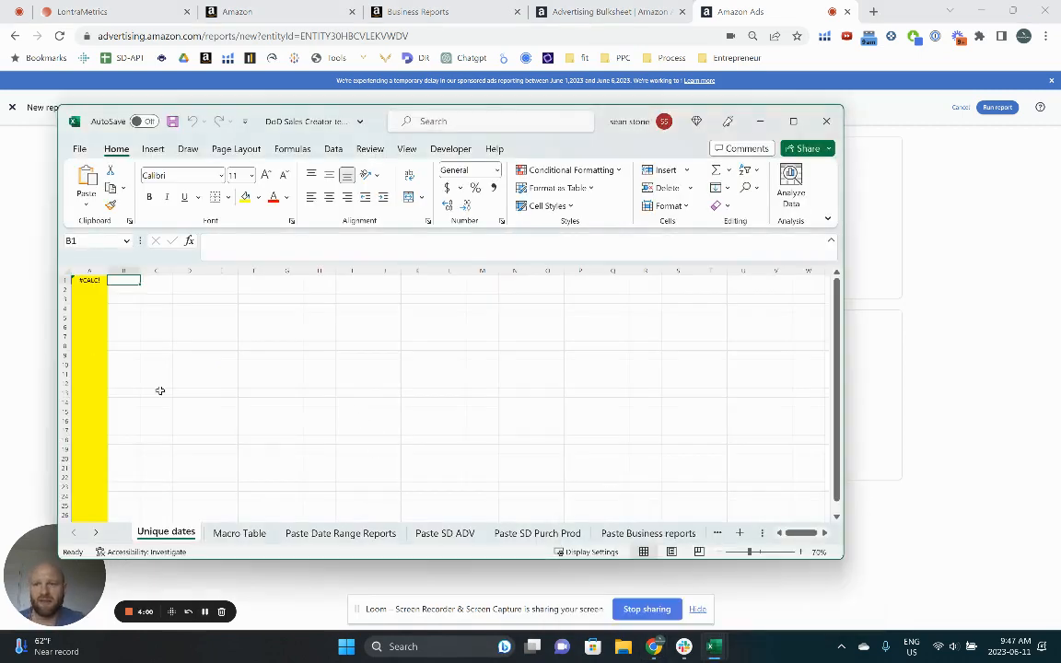
click(793, 121)
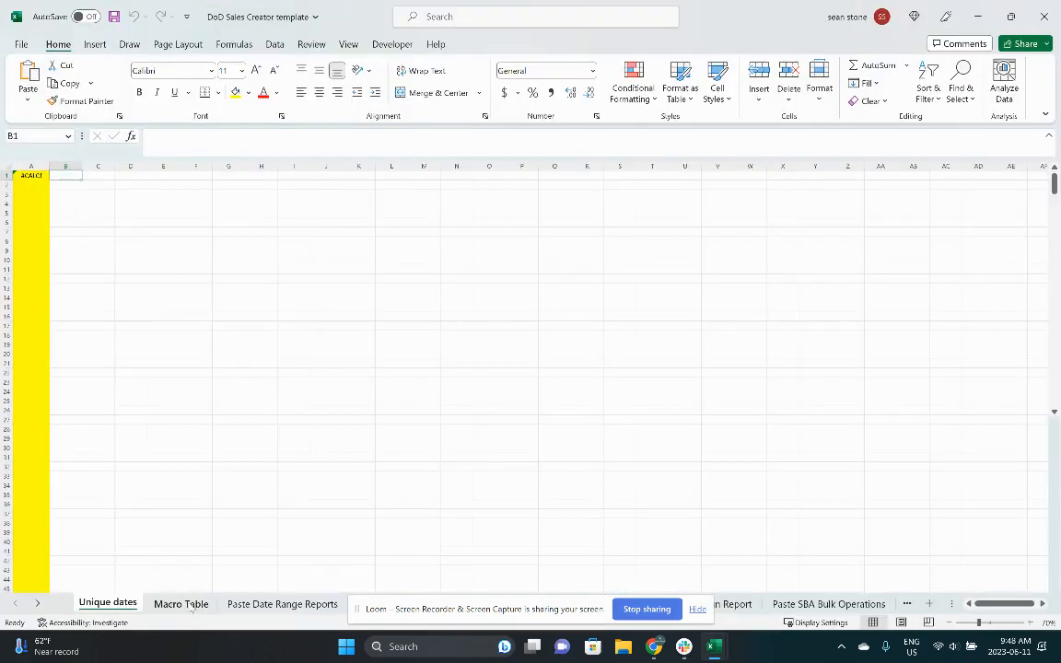
Step: Review the Unique dates and Macro Table sheets, hiding the screen-sharing notice that covers the sheet names
click(184, 606)
click(109, 604)
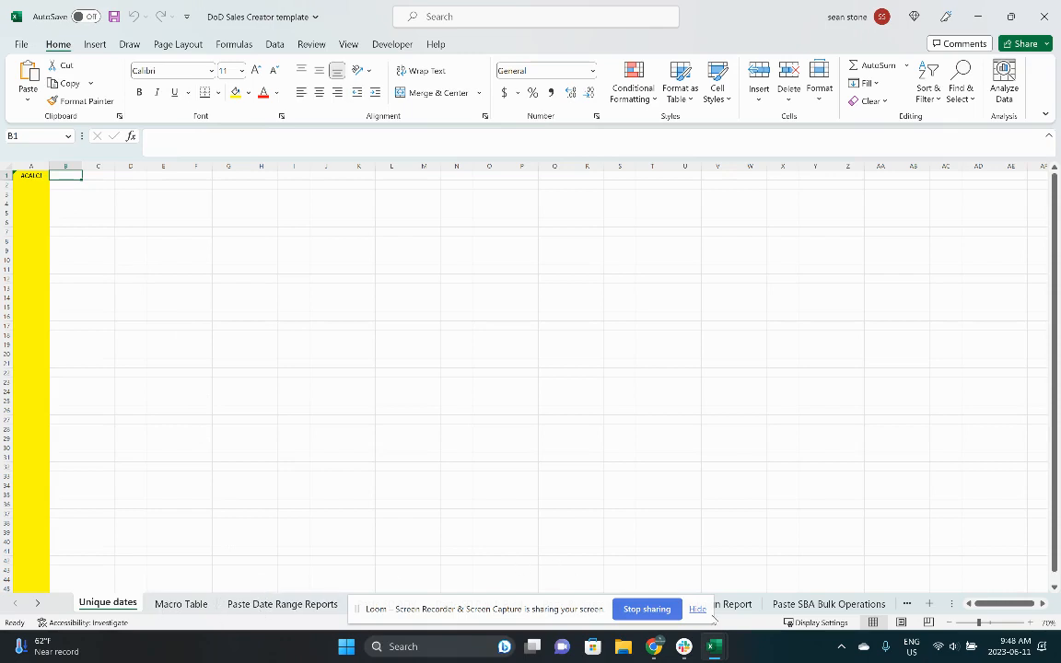
click(697, 608)
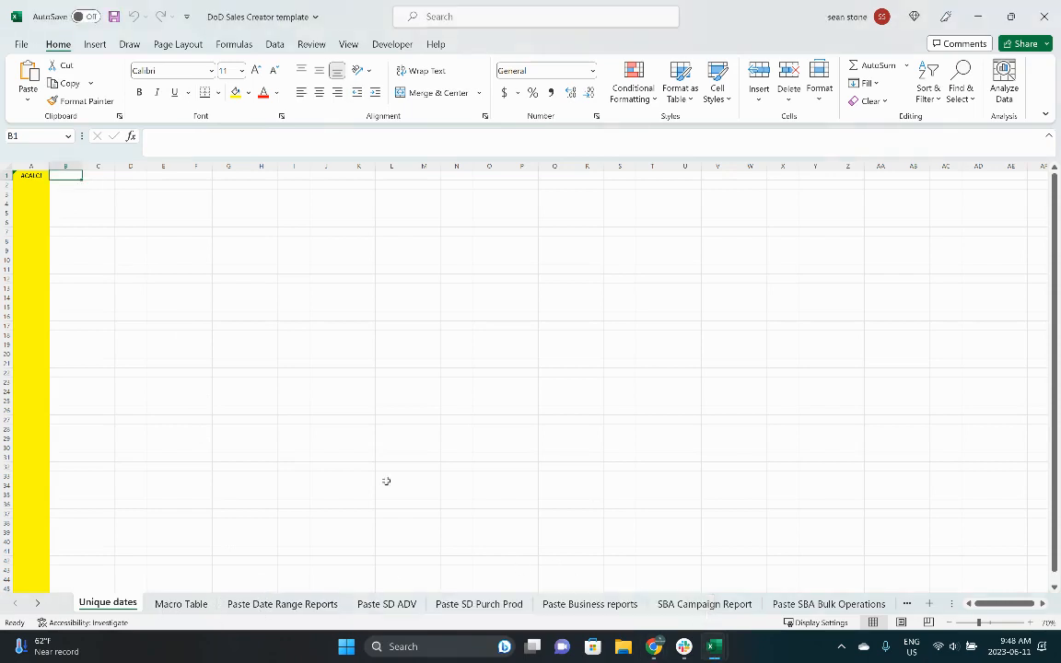
click(181, 603)
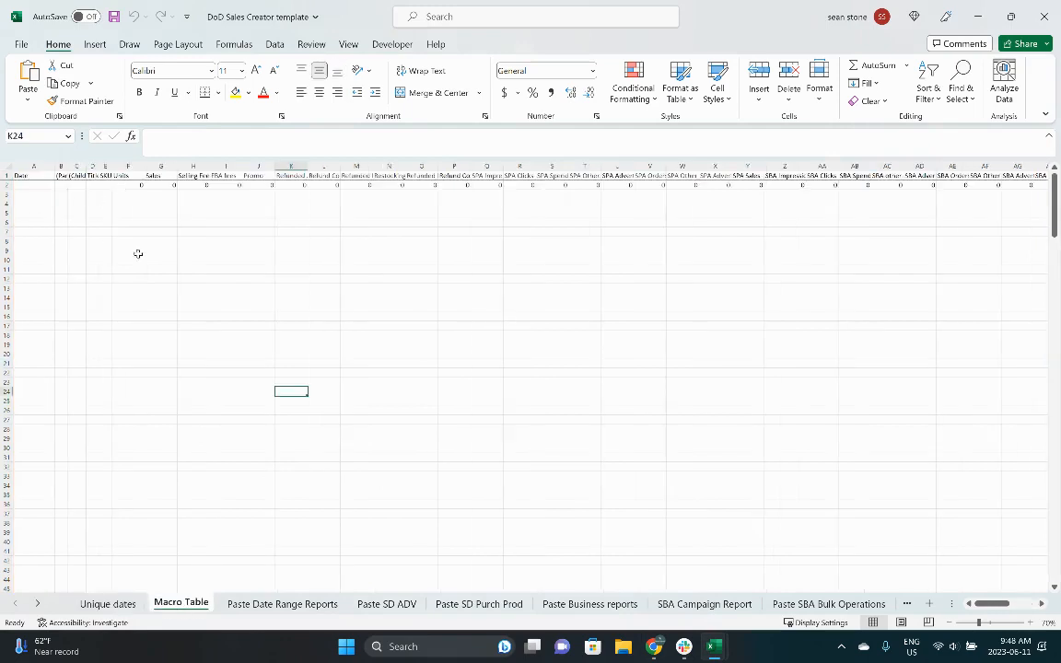
Step: Examine the Parent ASIN, Child ASIN and Date columns of the Paste Date Range Reports sheet and select cell D1
click(281, 603)
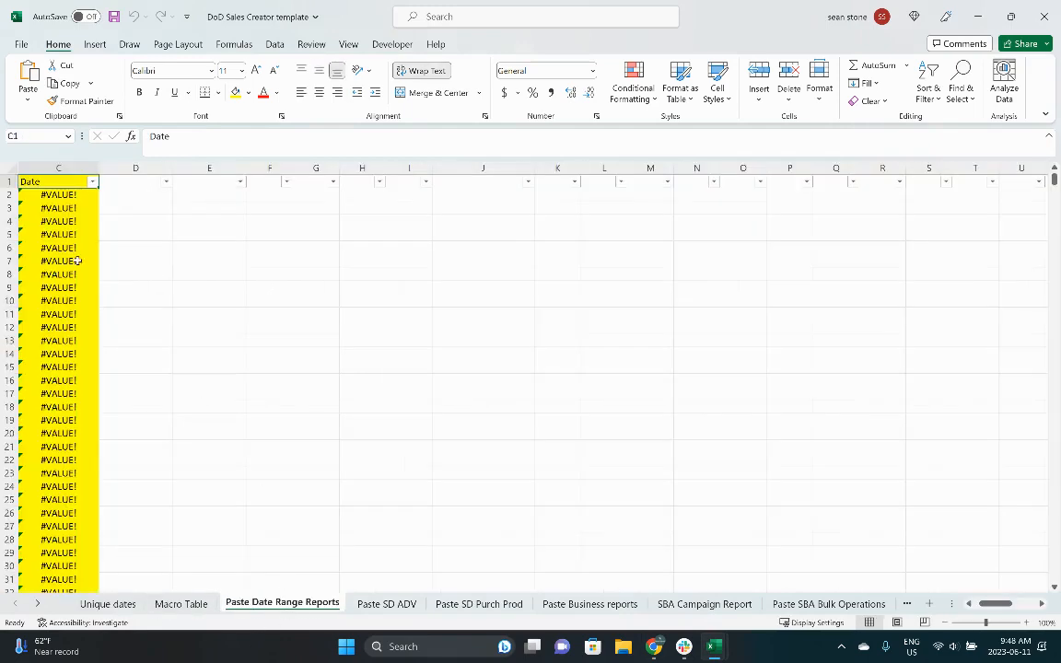
click(161, 219)
key(ctrl+Up)
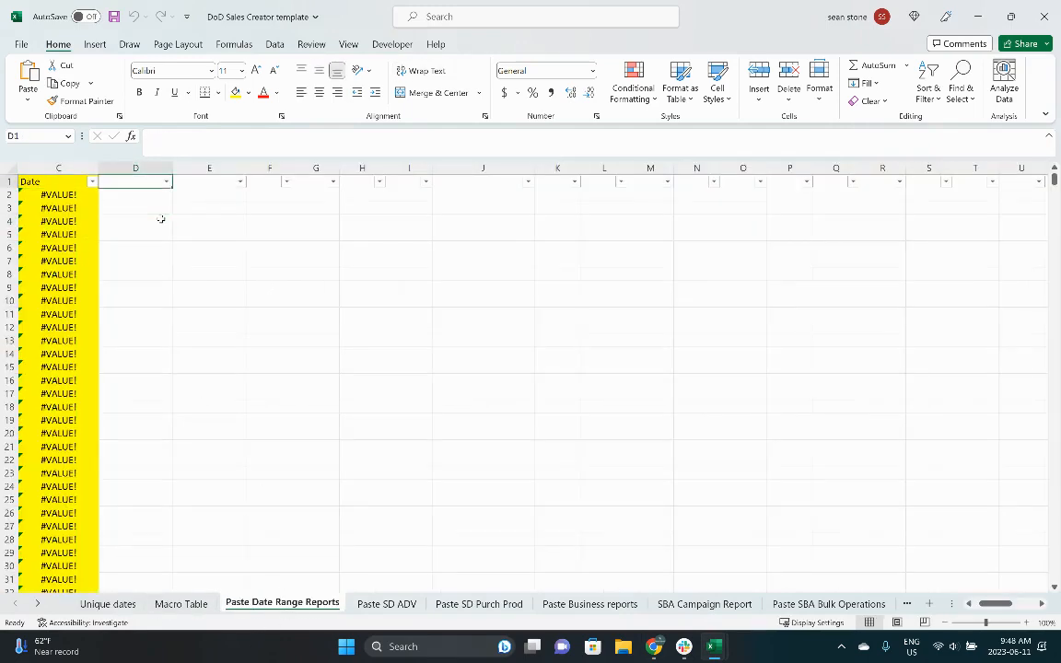
key(ctrl+Left)
key(ctrl+Left)
key(Right)
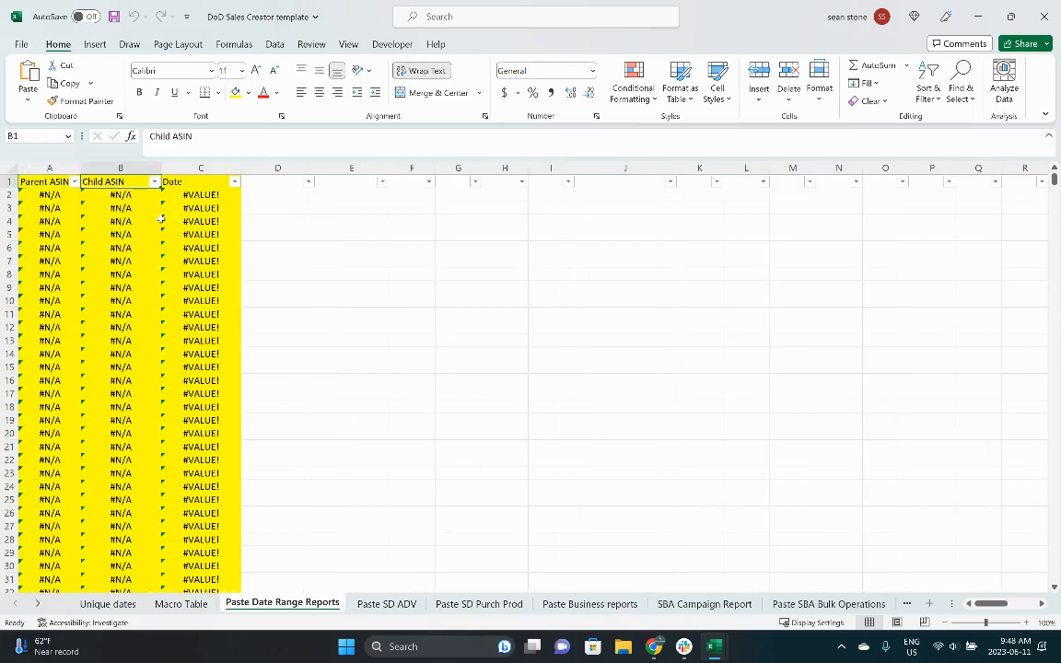
key(Right)
key(Right)
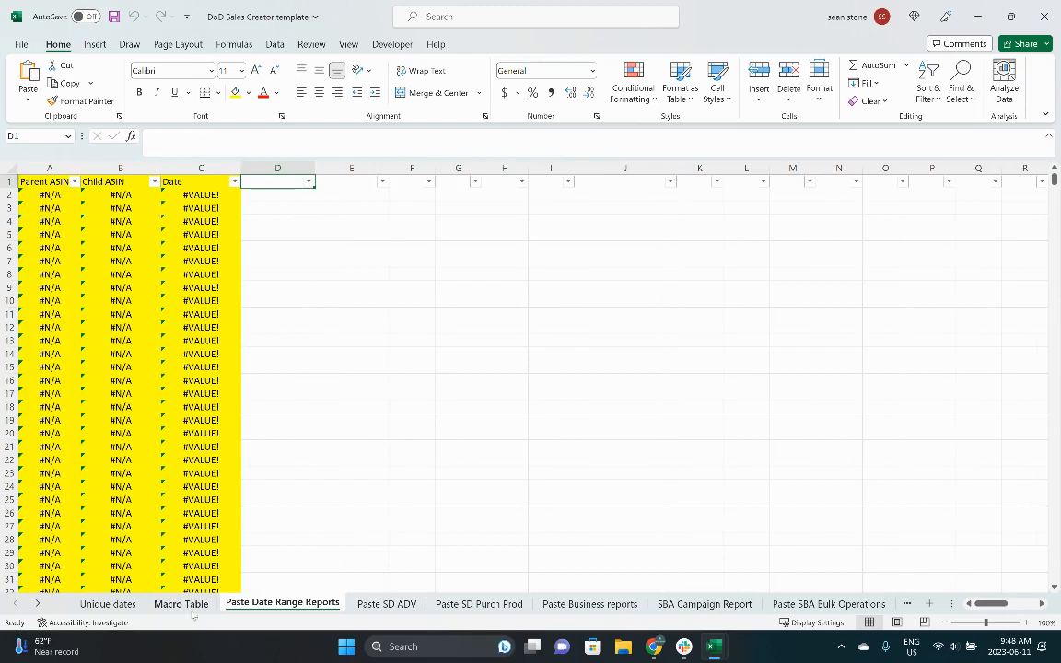
Step: View the Paste SD ADV, Paste SD Purch Prod and Paste Business reports sheets in turn
click(385, 604)
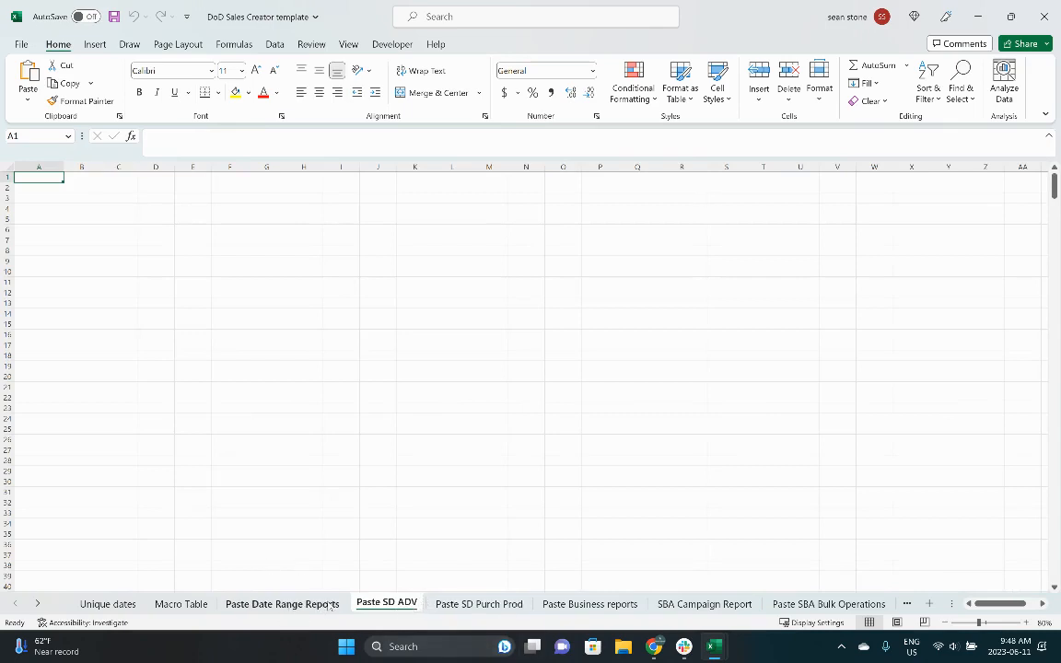
click(476, 604)
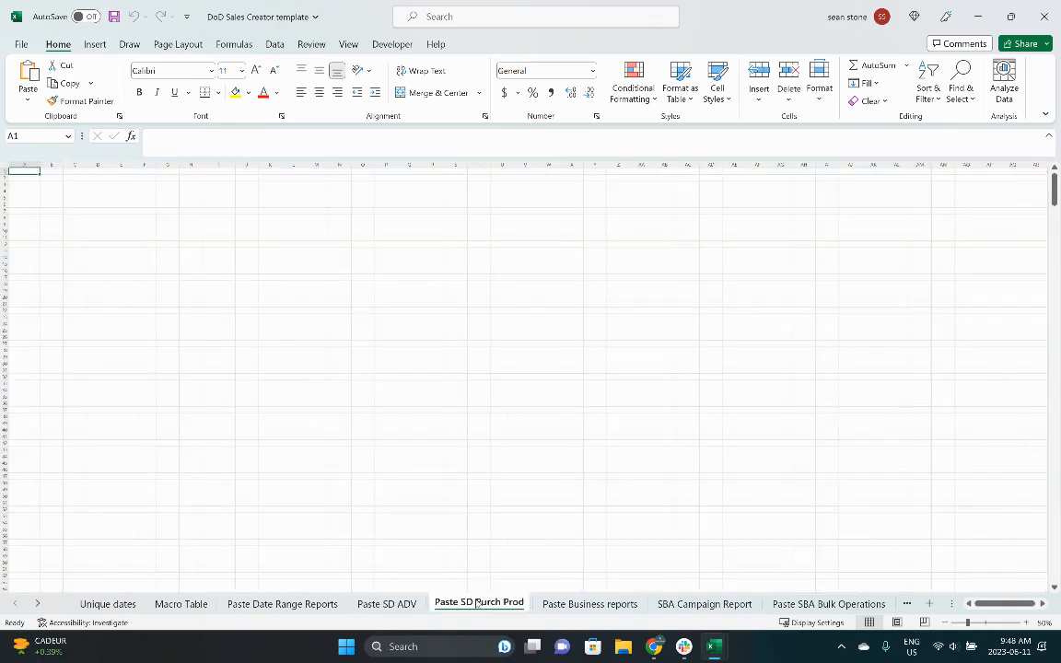
click(590, 604)
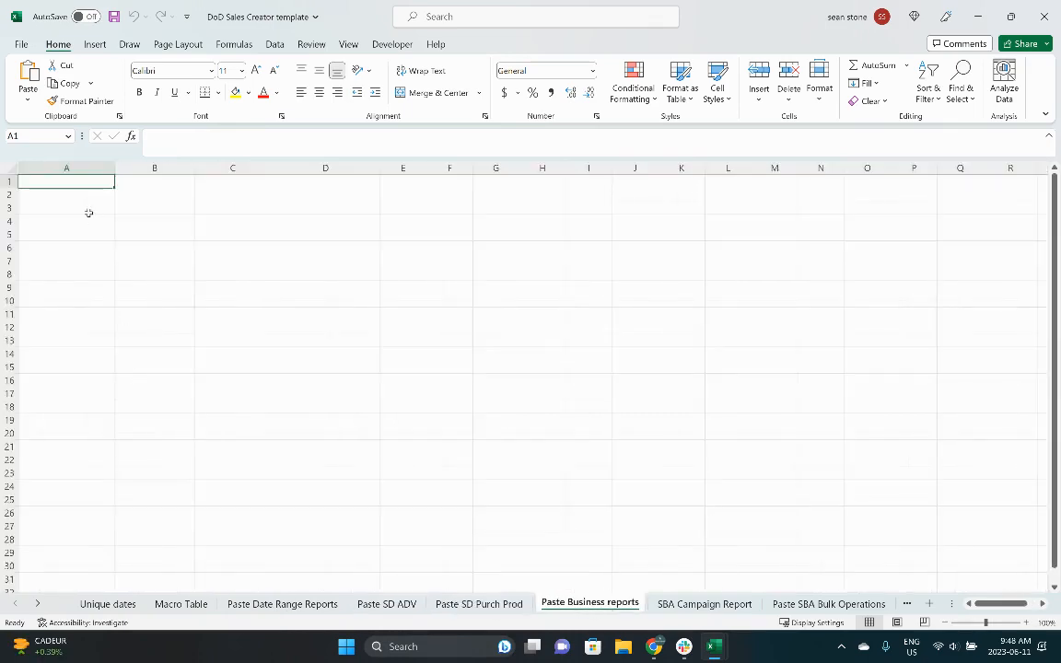
Step: Examine the SBA/ SBV and ASIN(s) columns at the far end of the SBA Campaign Report sheet
click(688, 604)
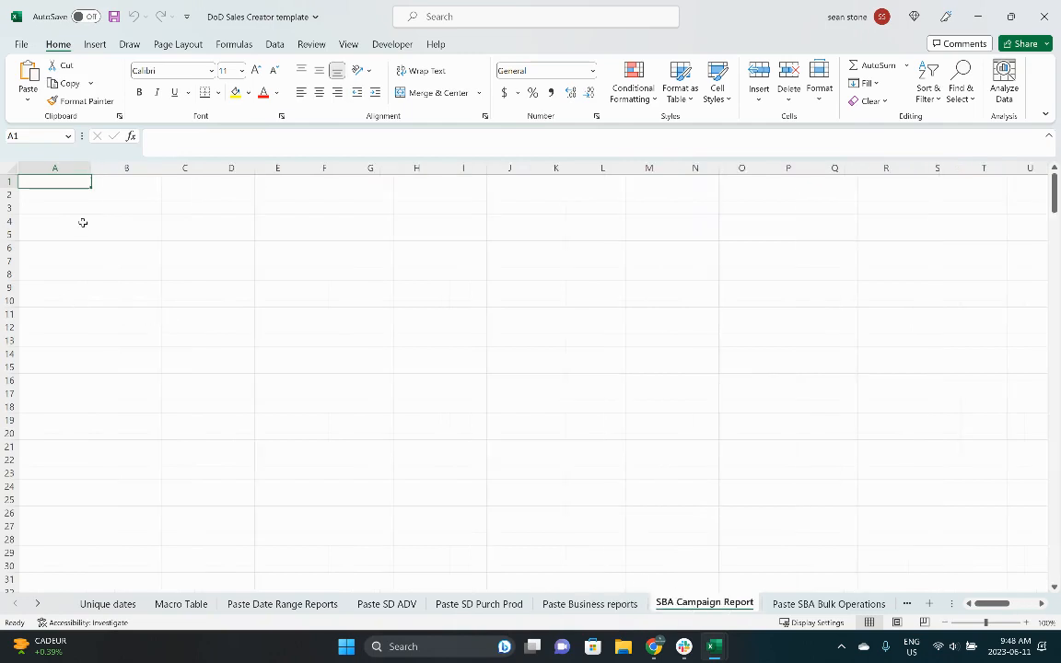
click(649, 321)
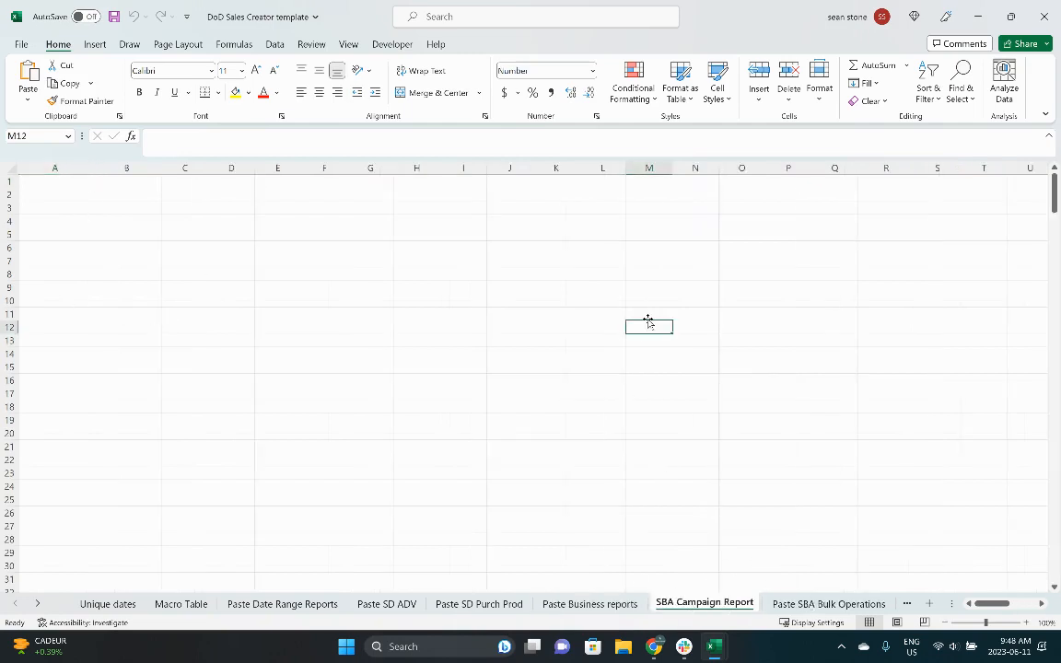
key(ctrl+Up)
key(ctrl+Right)
key(Right)
key(Right)
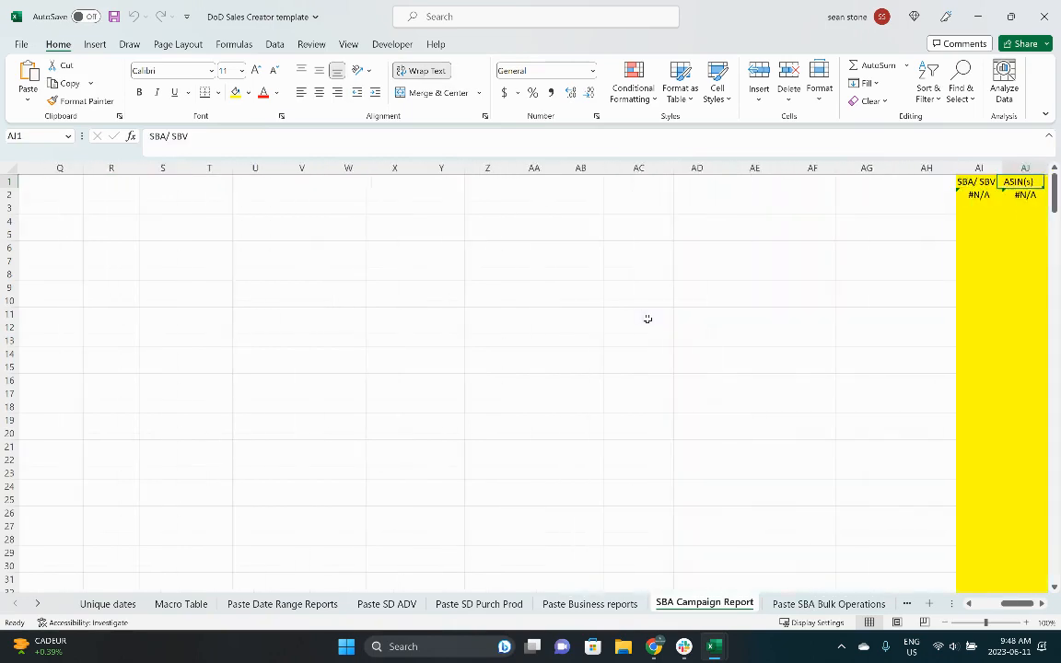
key(Left)
key(Left)
key(Left)
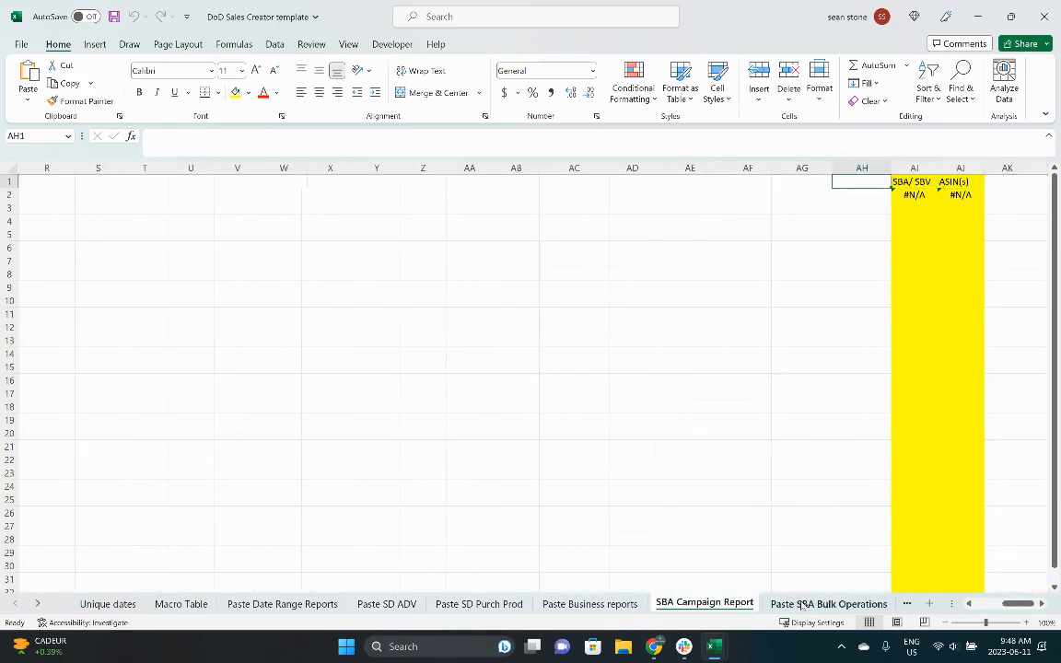
Step: Inspect the SBA or SBV column at the end of the Paste SBA Bulk Operations sheet and return to cell A1
key(ctrl+Page_Down)
click(516, 355)
key(ctrl+Home)
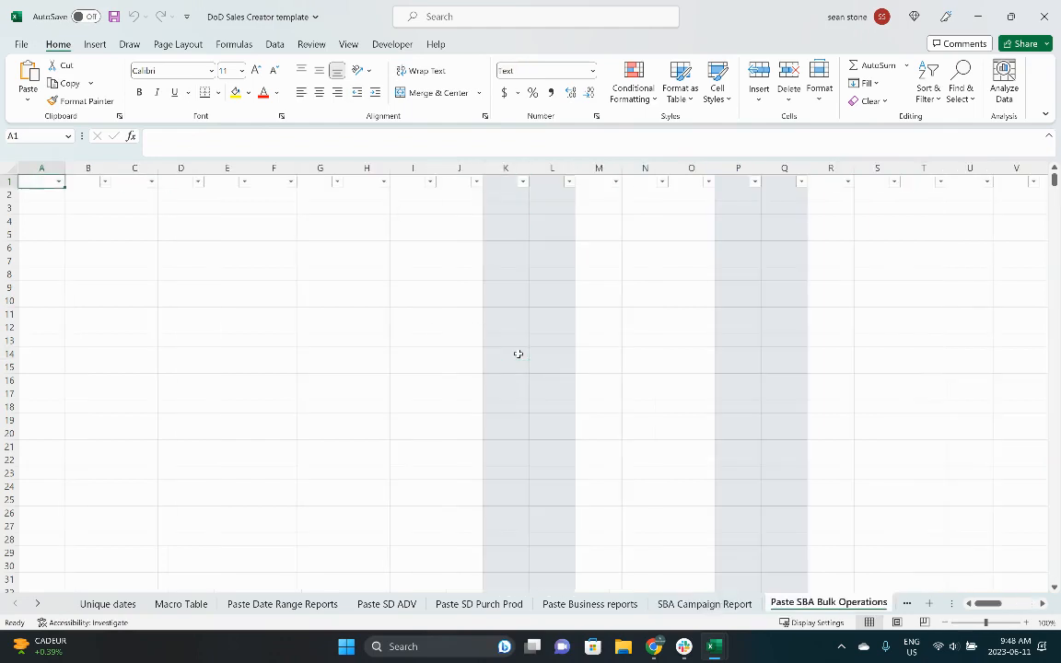
key(ctrl+Right)
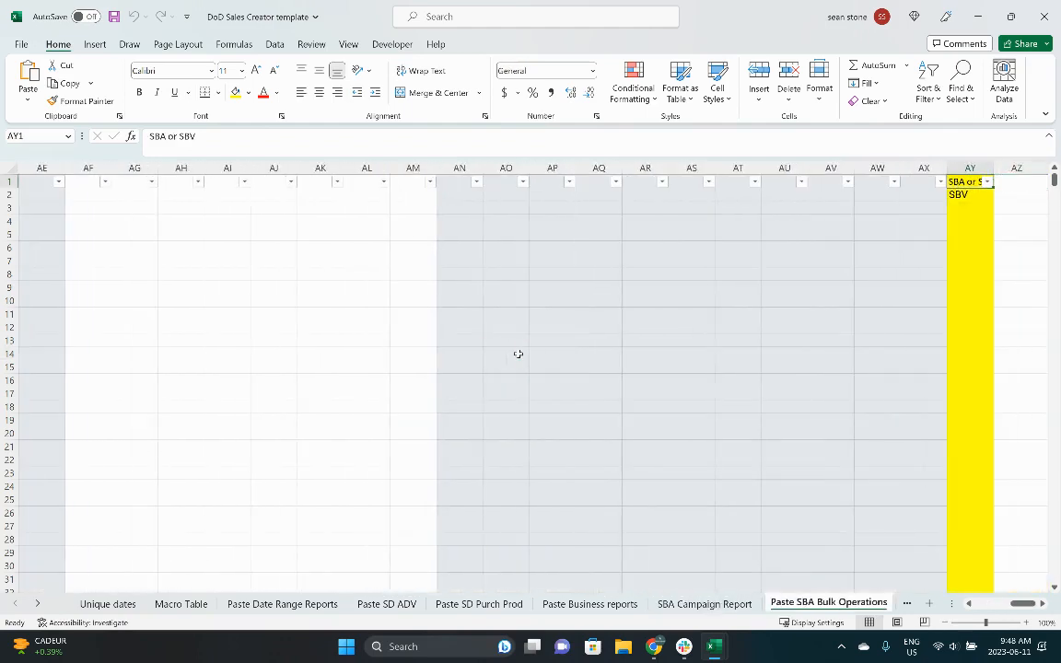
key(Down)
key(Up)
key(ctrl+Home)
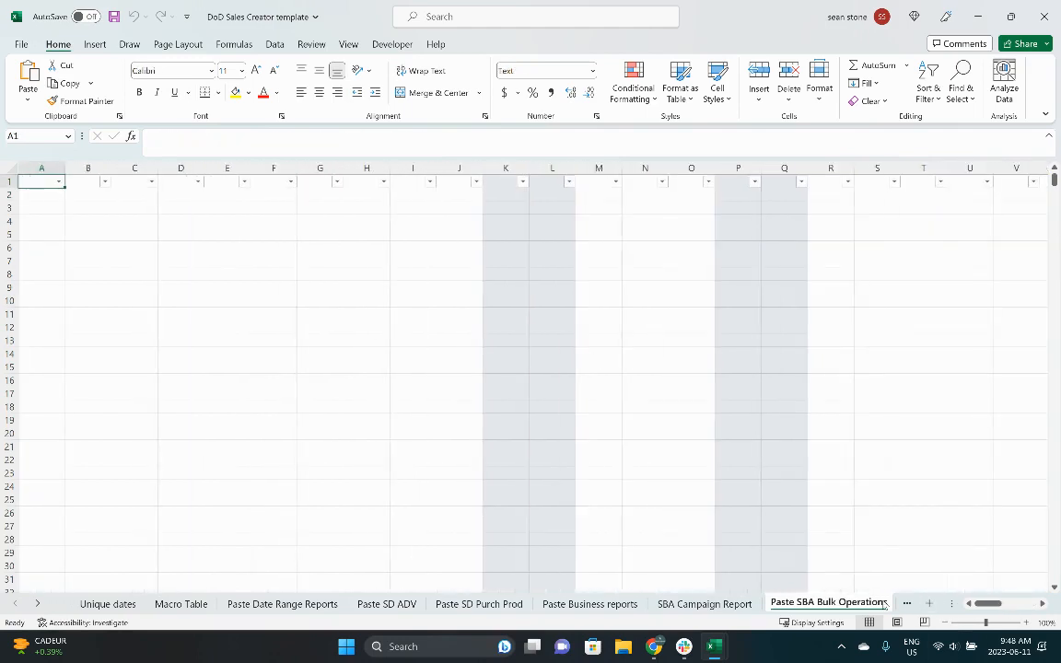
Step: Inspect the SBA or SBV column on the Paste SBA Attributed Purchases sheet and return to cell A1
click(907, 605)
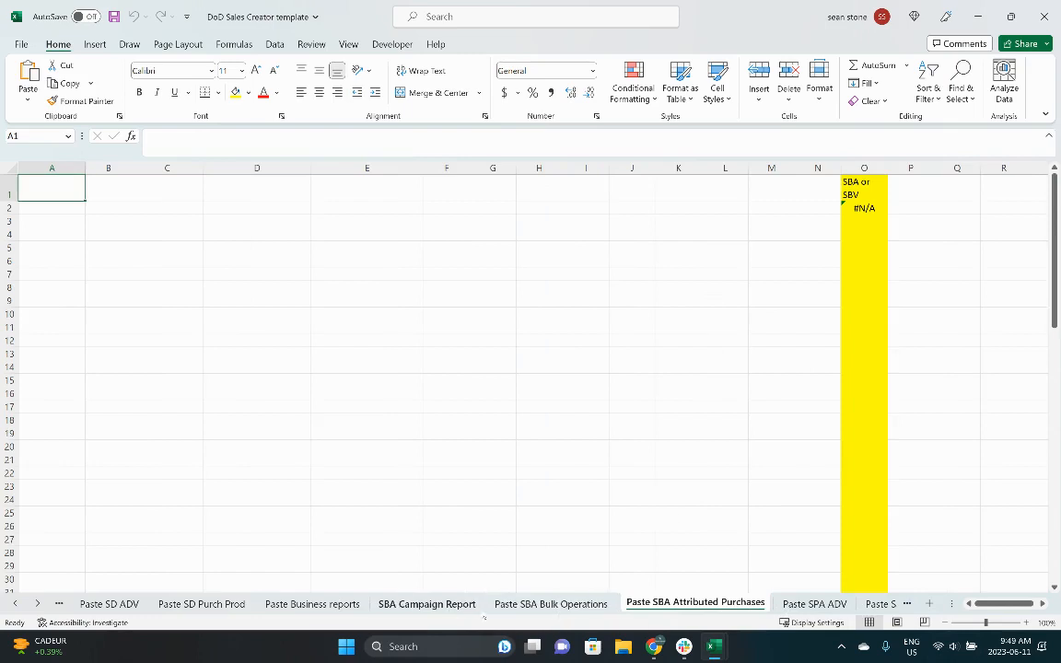
click(807, 189)
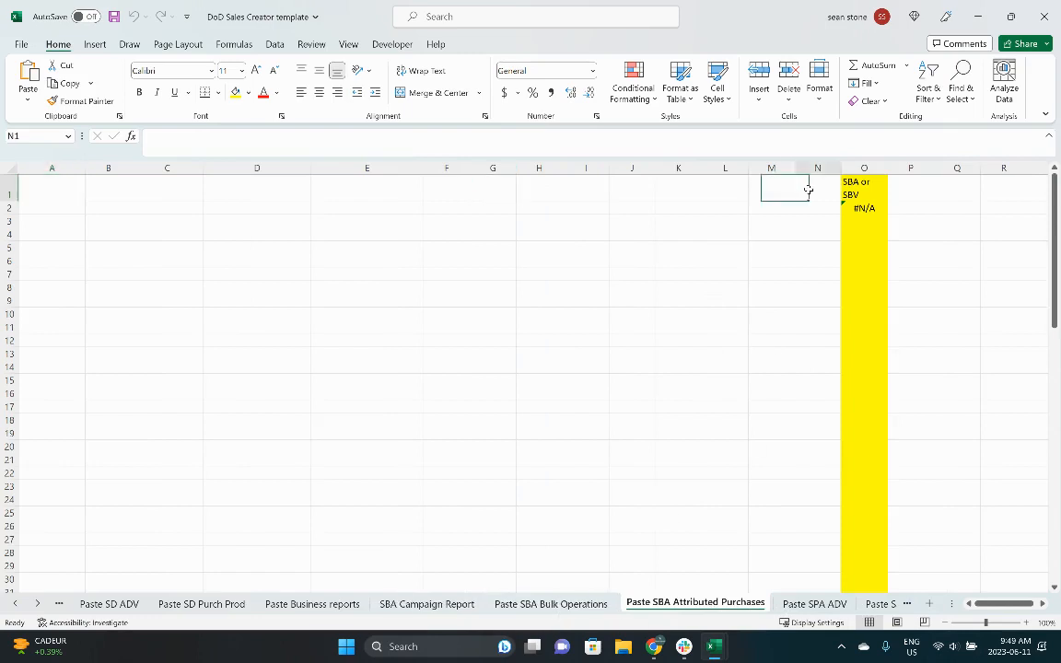
key(ctrl+Home)
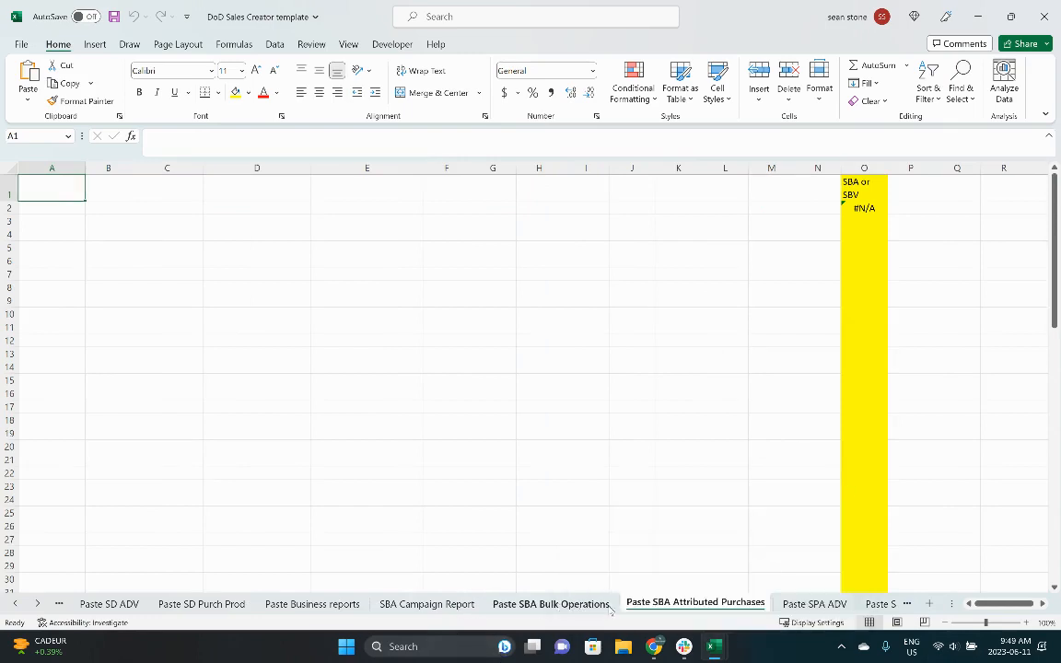
Step: View the Paste SPA ADV sheet across to its last column and return to cell A1
click(816, 606)
click(347, 383)
key(ctrl+Up)
key(ctrl+Left)
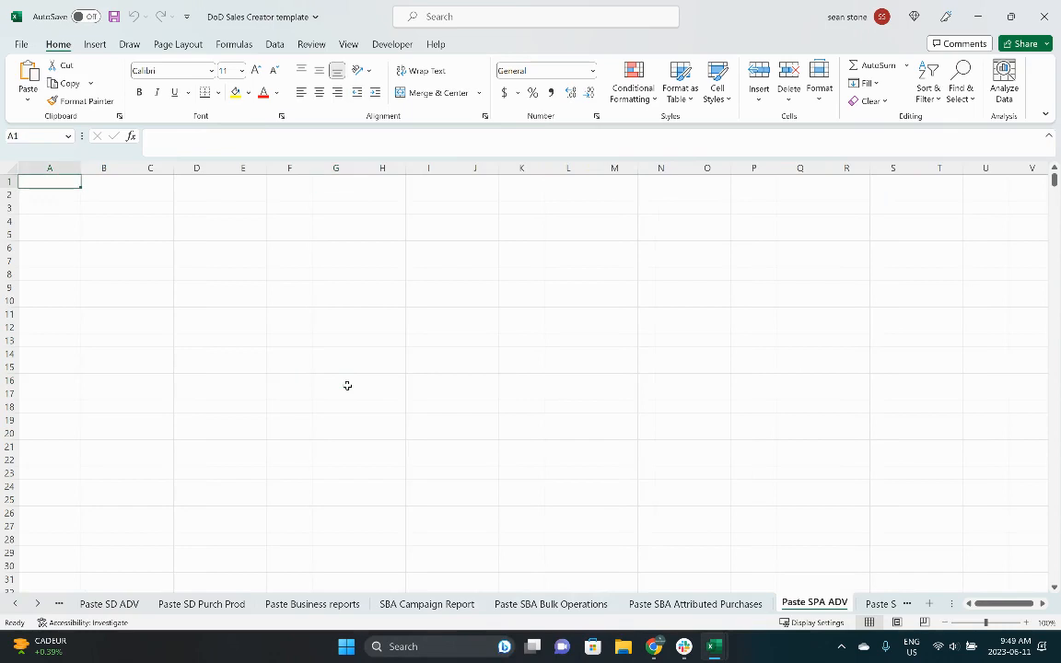
key(ctrl+Right)
key(ctrl+Left)
Step: View the Paste SPA PP sheet across to its last column, return to cell A1 and restore the workbook window to a smaller size
key(ctrl+Page_Down)
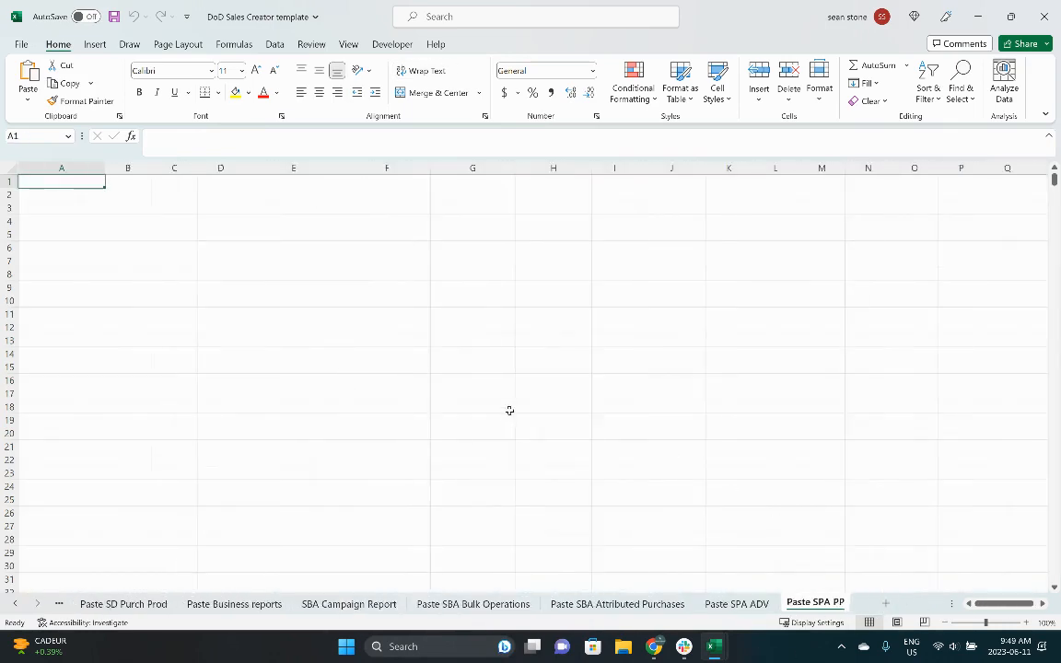
click(509, 410)
key(ctrl+Up)
key(ctrl+Left)
key(ctrl+Right)
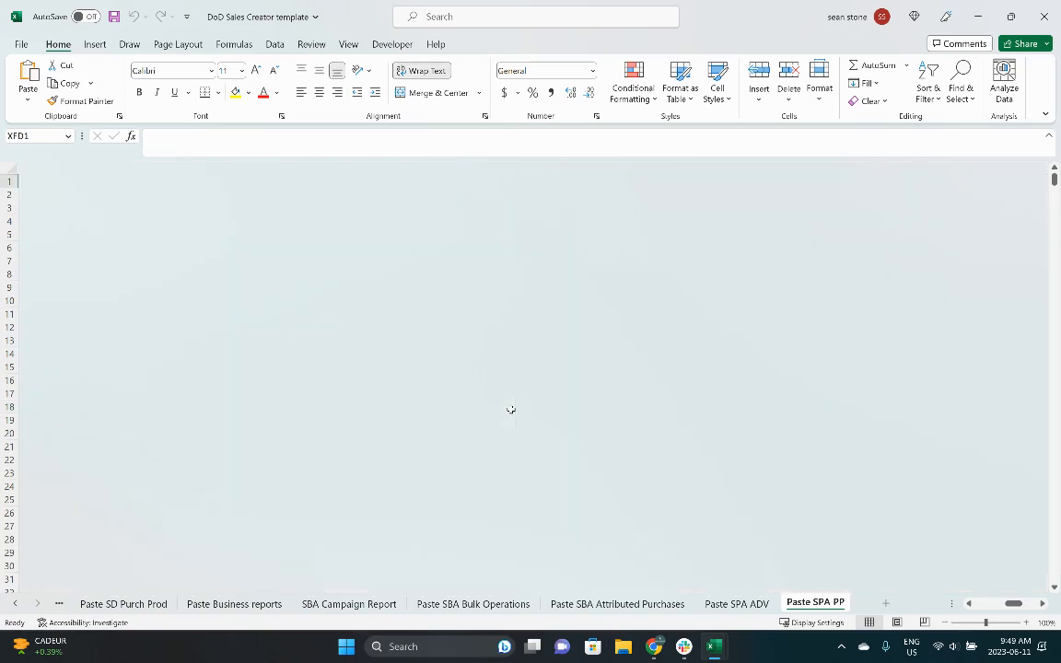
key(ctrl+Left)
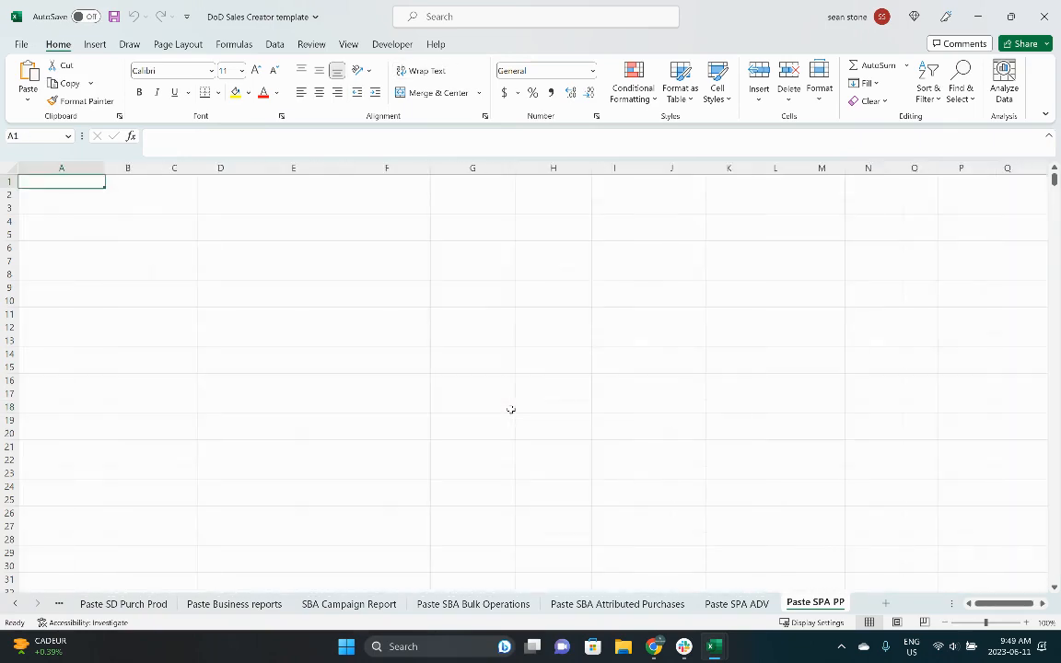
double_click(711, 27)
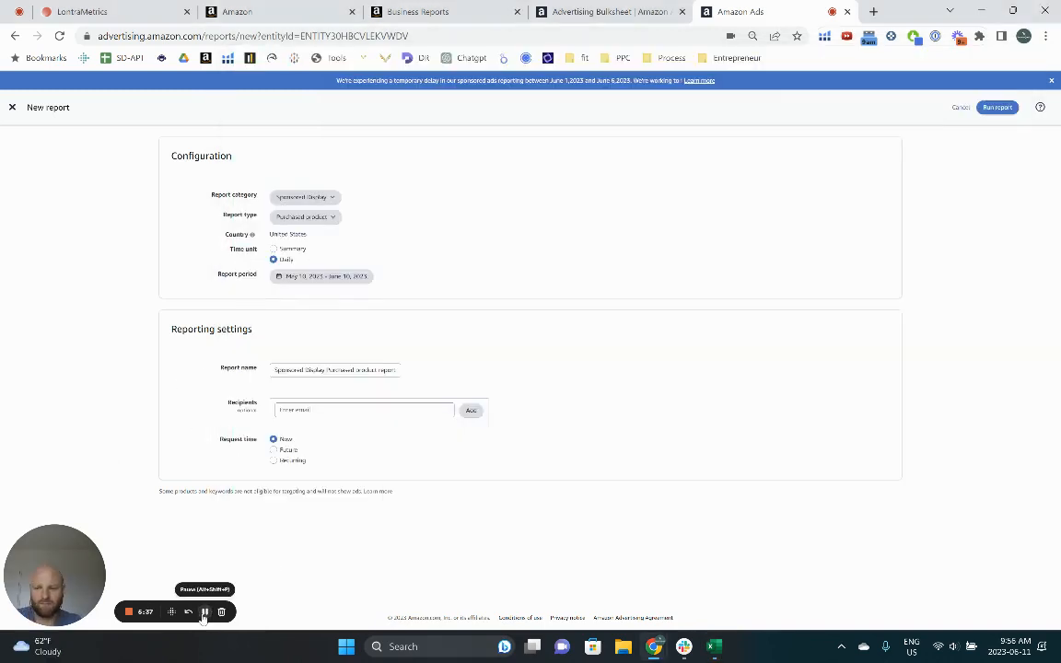
Step: Switch to the template workbook in Excel, show the Developer commands and inspect the FBA fees and Units headers on the Macro Table sheet
click(711, 646)
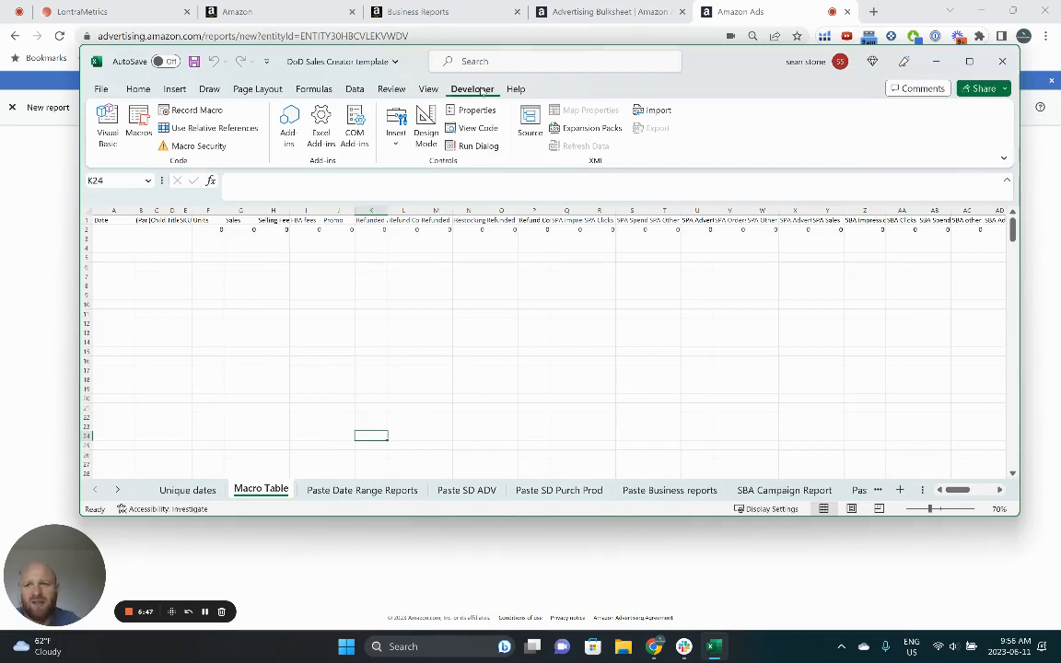
click(139, 89)
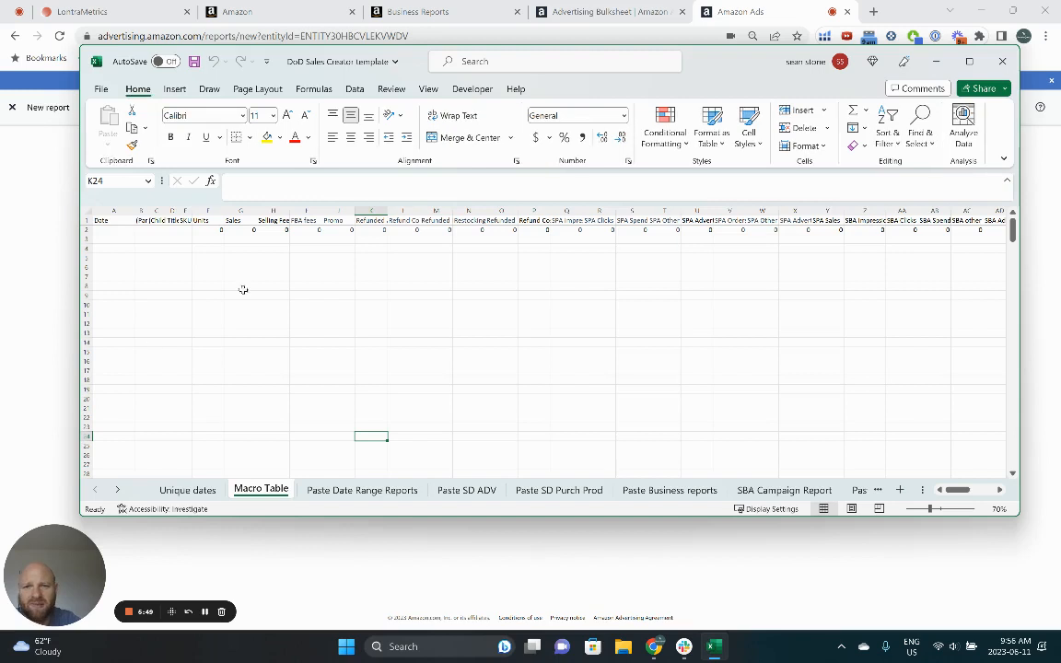
click(472, 89)
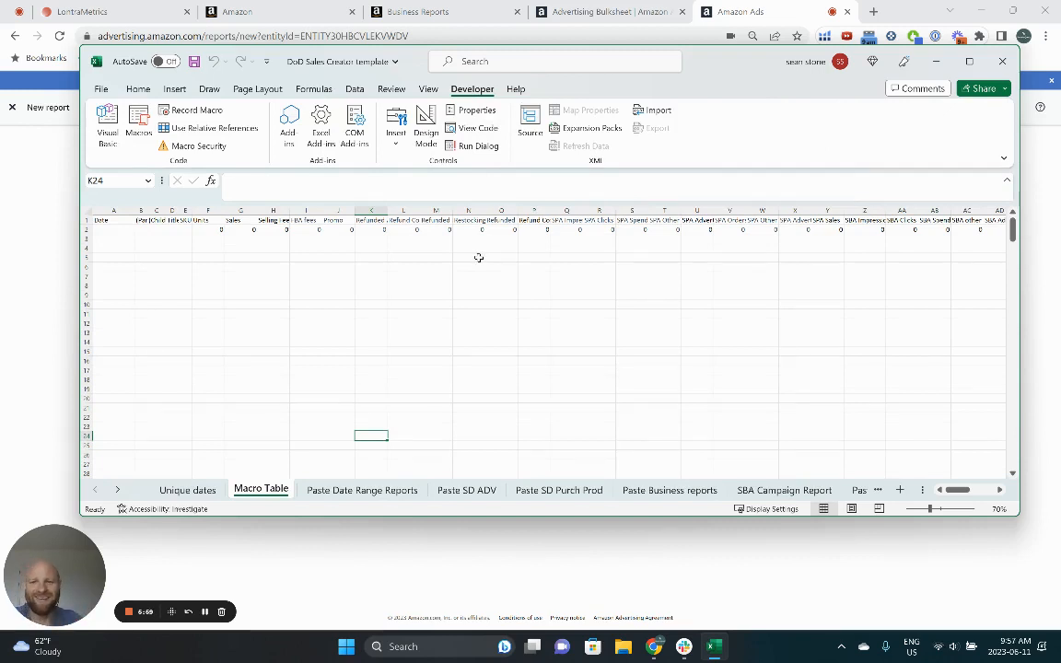
click(308, 219)
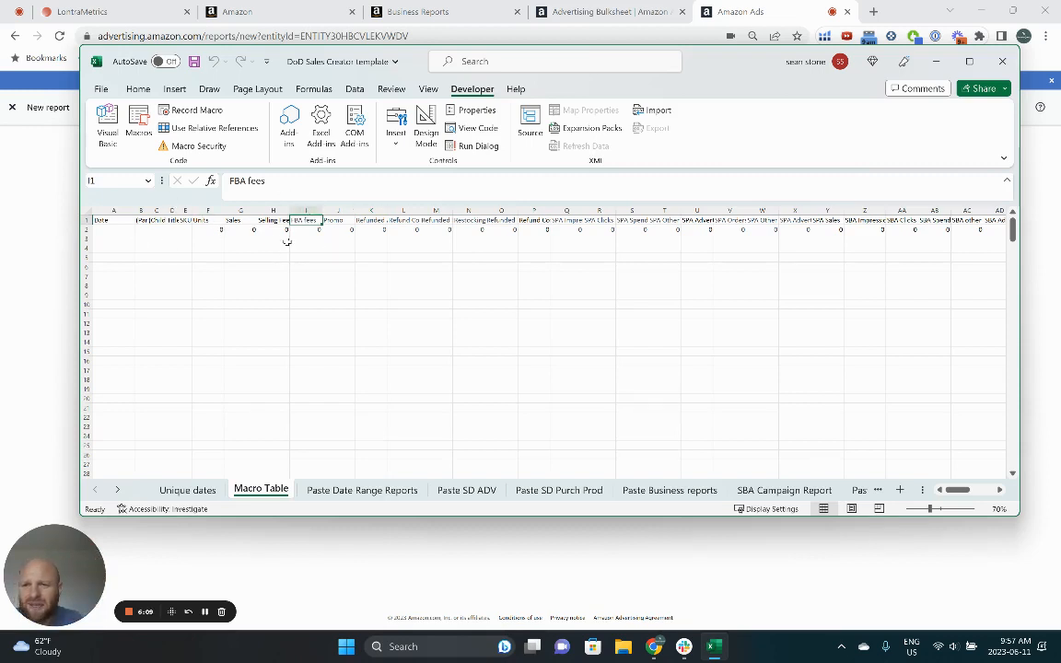
click(219, 220)
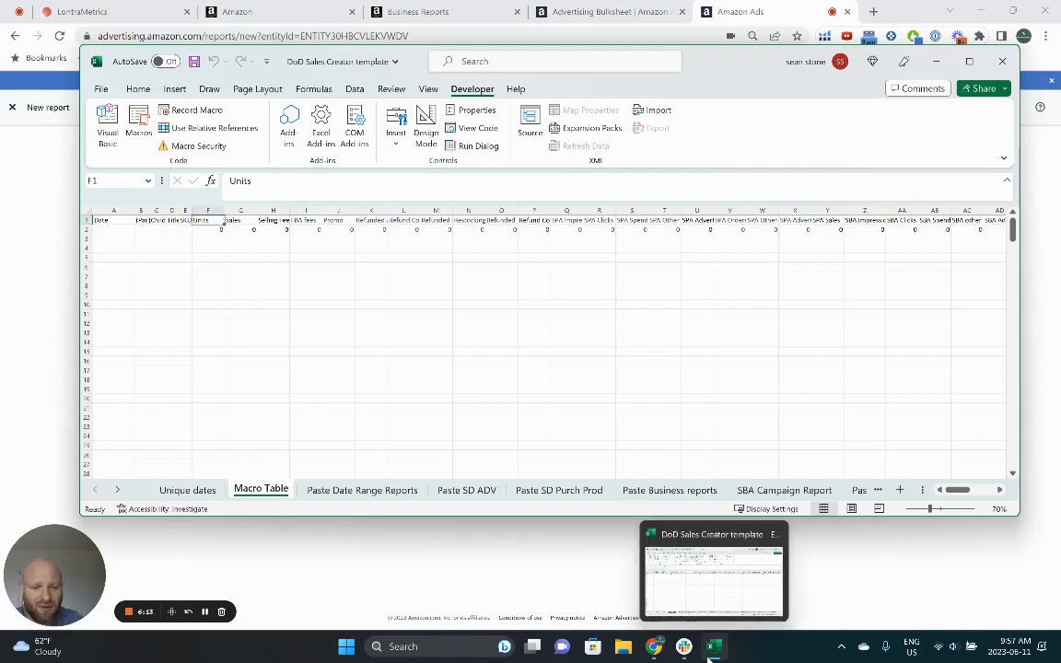
click(209, 268)
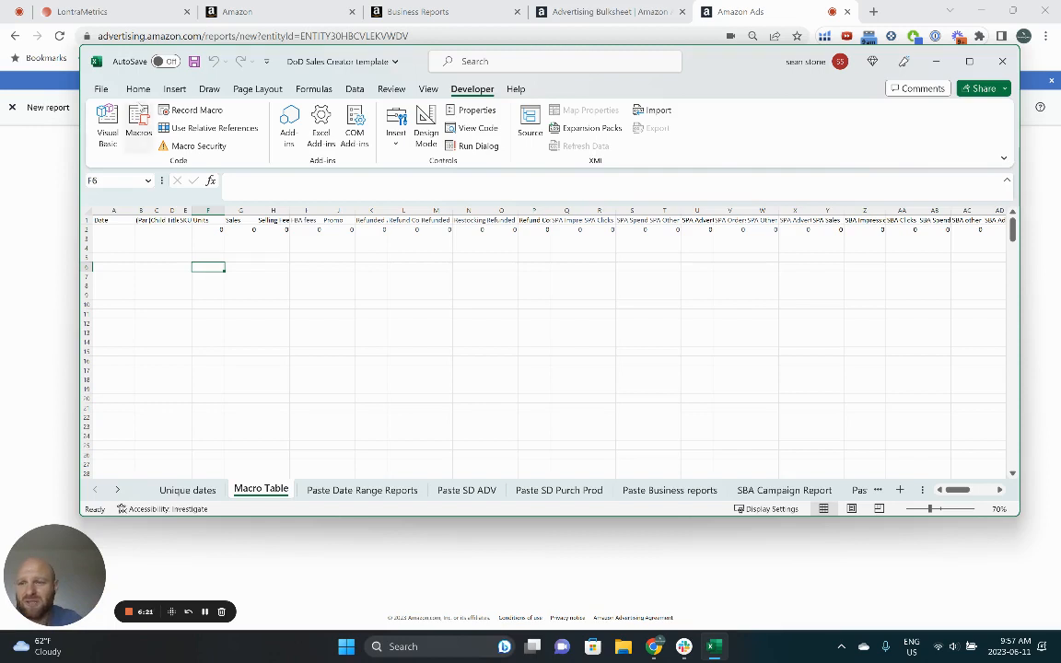
Step: Run the CopyFormulasDown macro, followed by the CopyPasteDataLoop macro
click(138, 129)
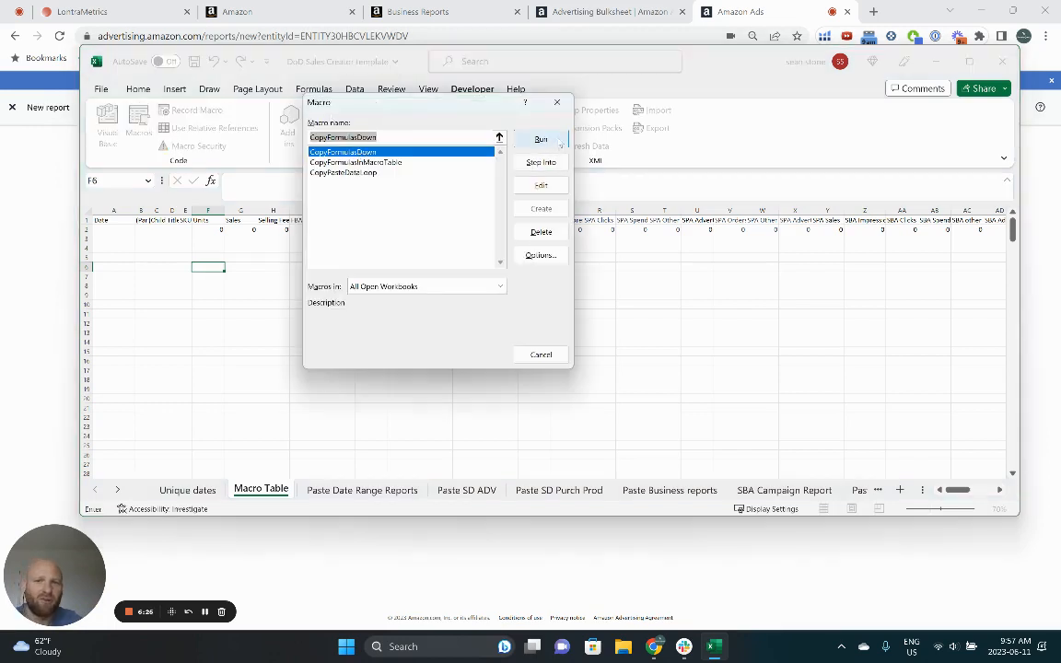
click(541, 139)
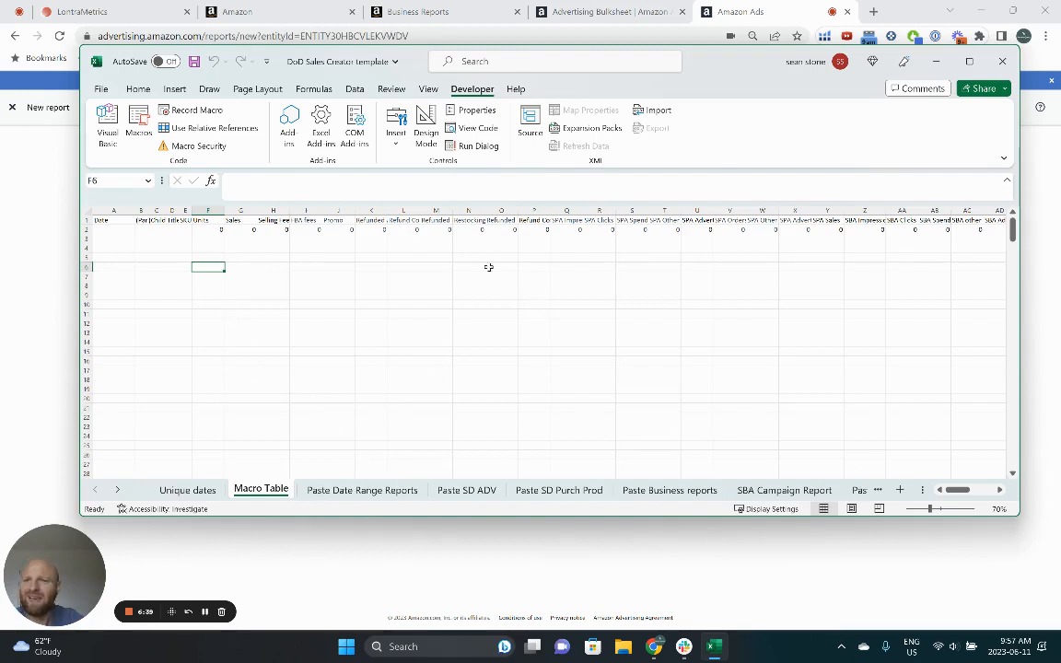
click(138, 129)
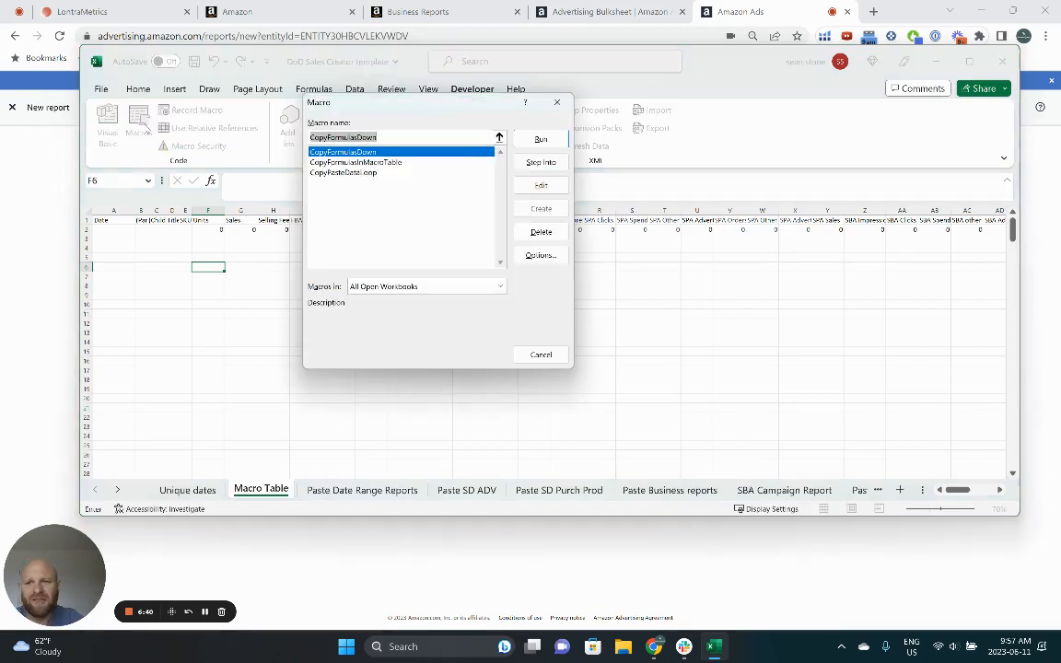
click(332, 173)
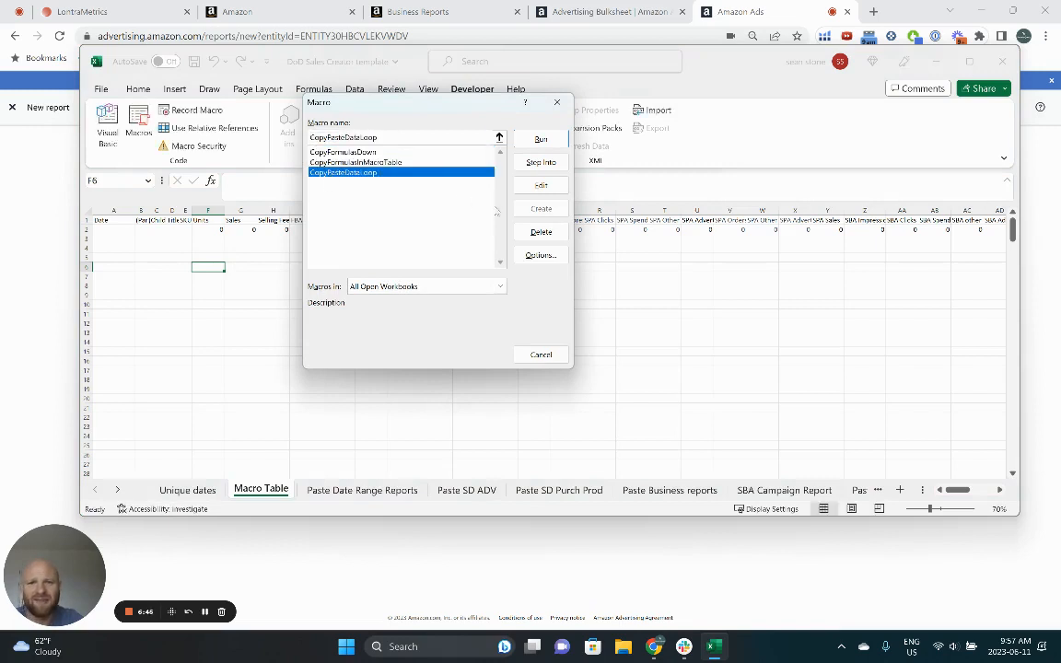
click(541, 140)
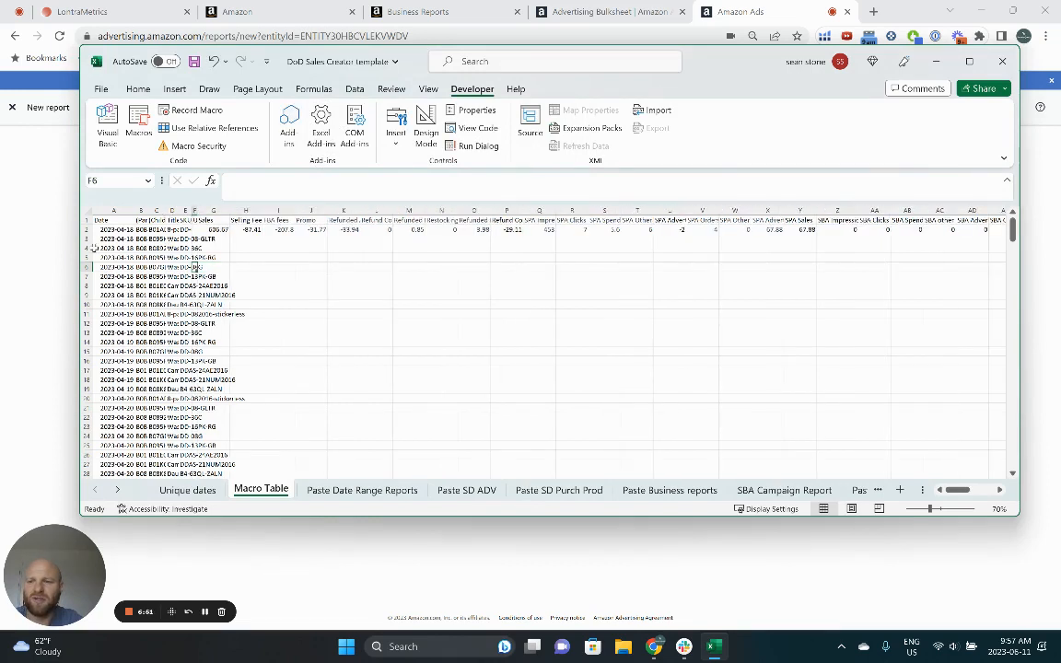
Step: Narrow the Child and Title columns of the Macro Table sheet and run the CopyFormulasInMacroTable macro
drag(161, 213, 156, 214)
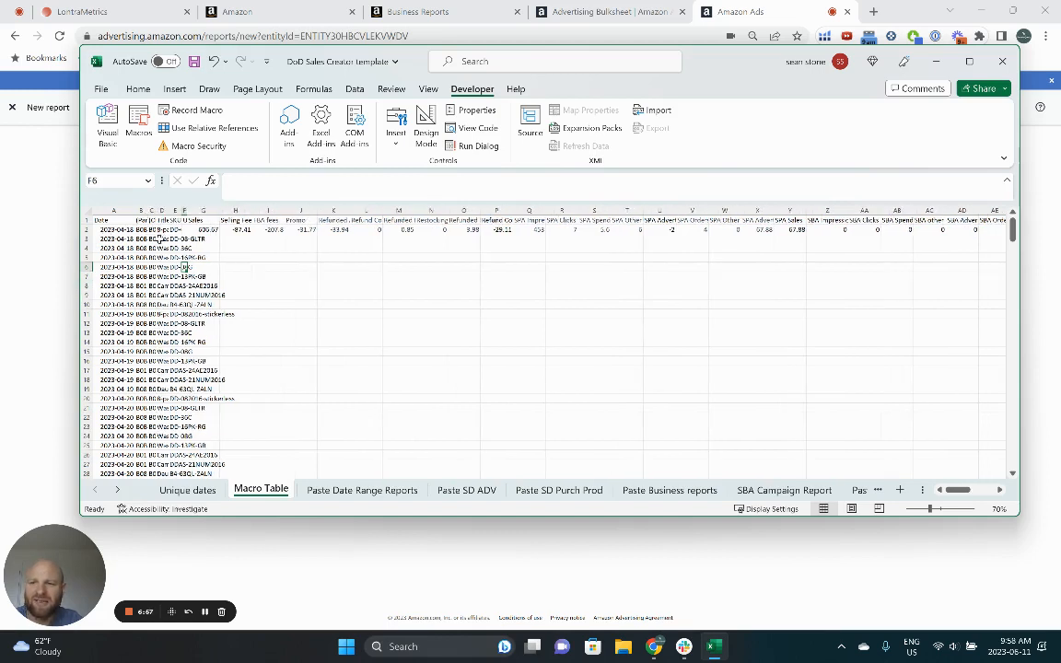
drag(171, 210, 167, 210)
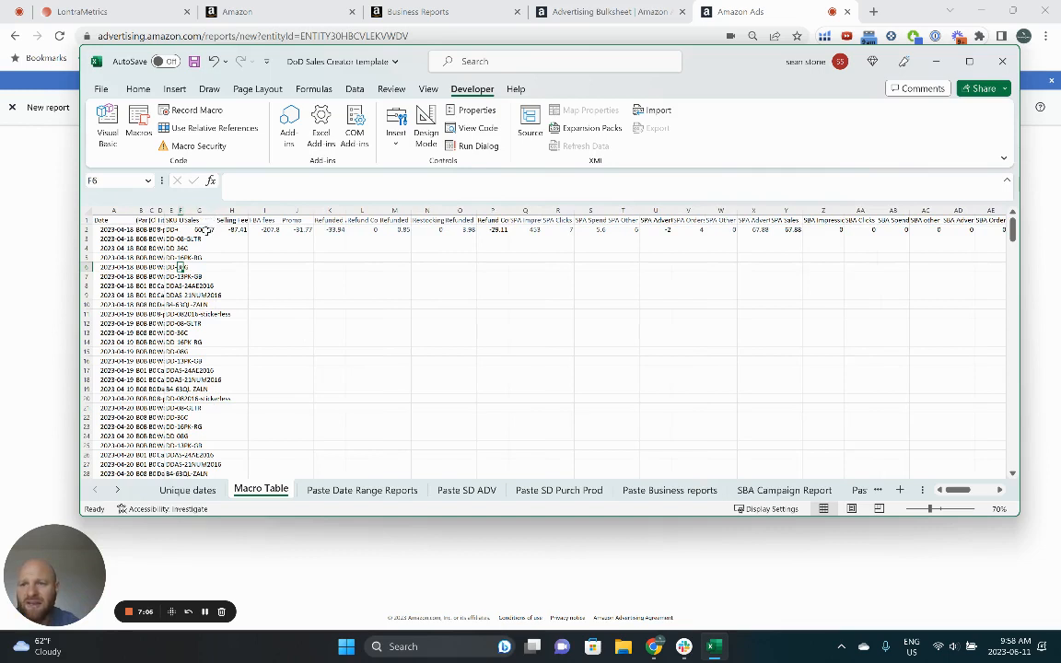
click(138, 122)
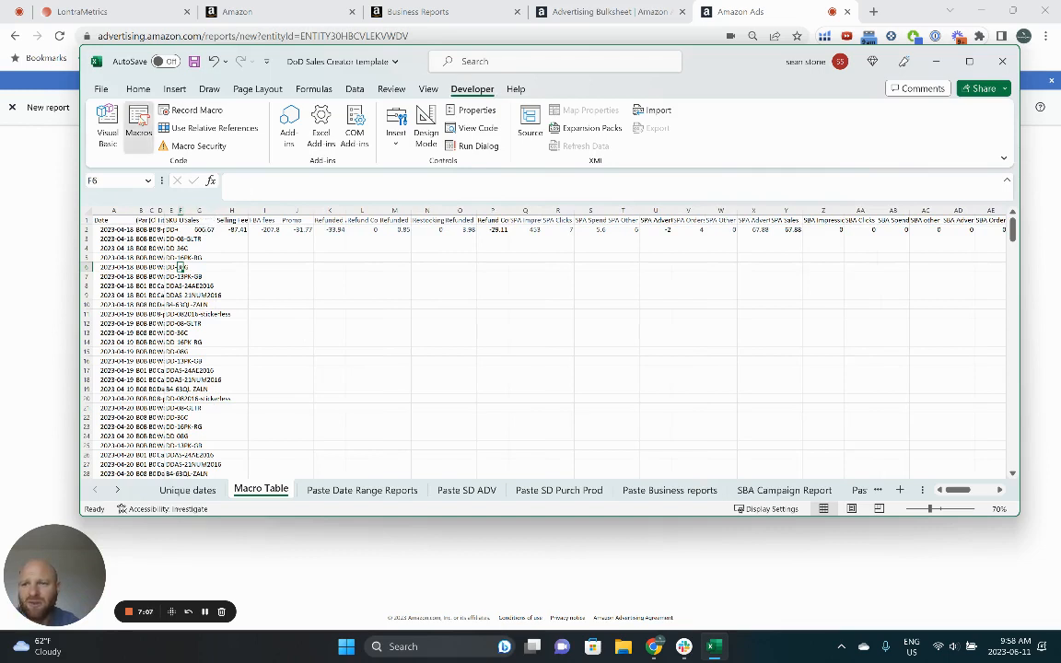
click(322, 162)
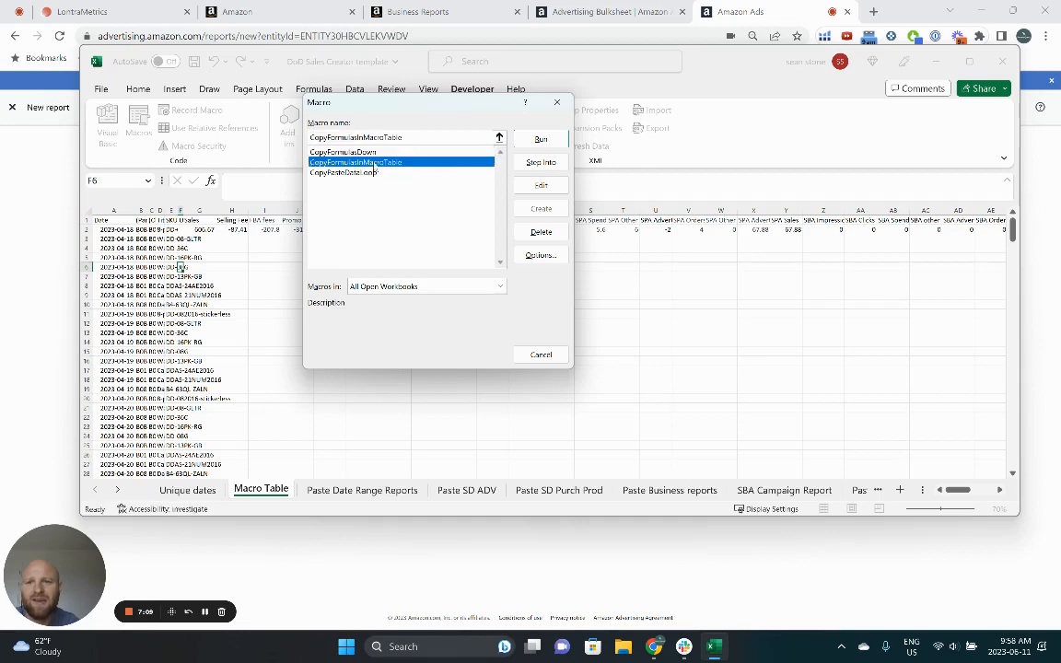
click(542, 139)
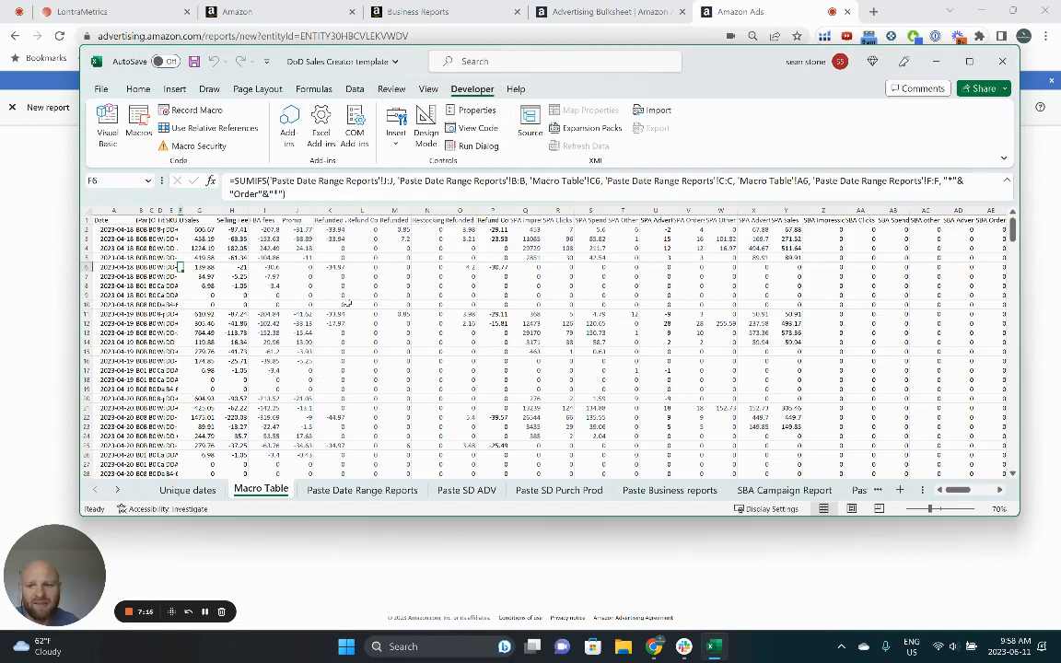
Step: Review the Macro Table rows and copy the whole table, from the Date header in A1 through its last column and row
scroll(340, 294, down, 6)
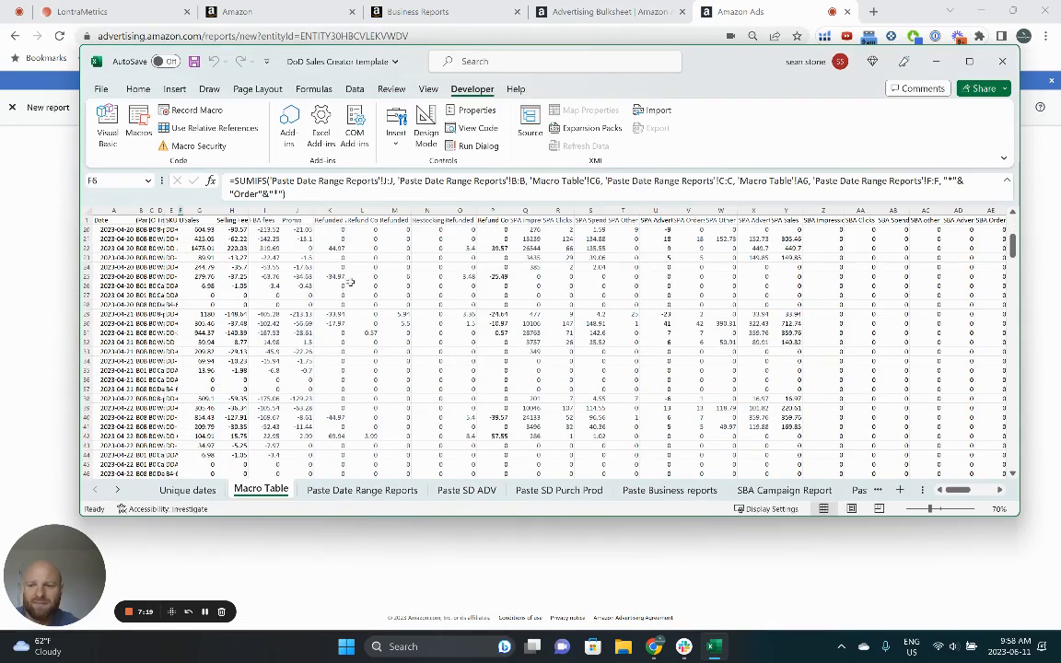
scroll(360, 284, up, 6)
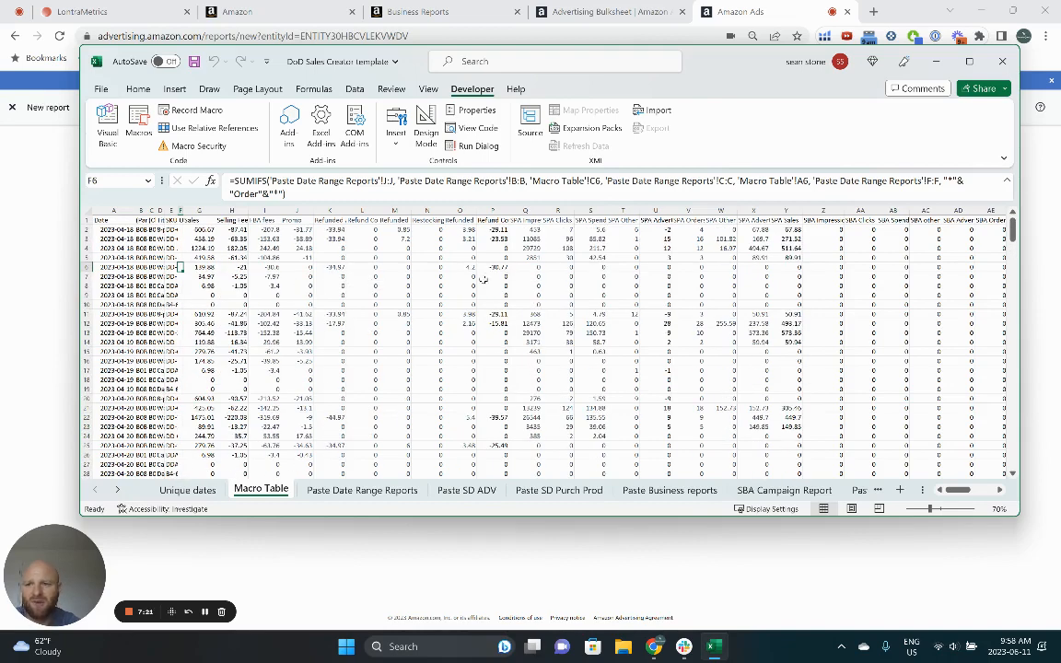
click(107, 219)
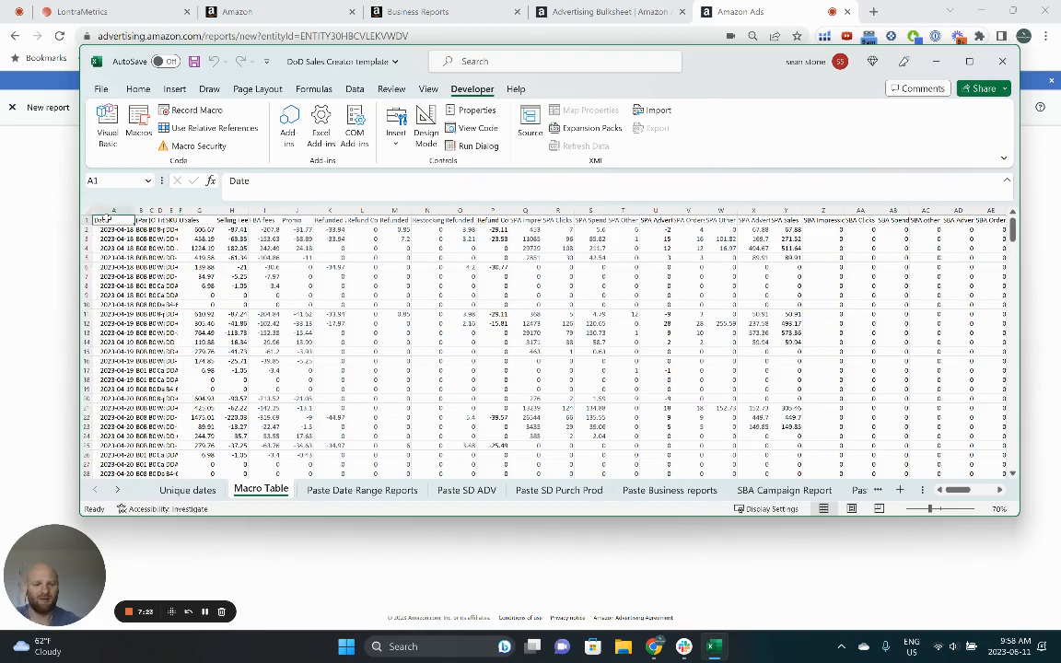
key(ctrl+shift+Right)
key(ctrl+shift+Down)
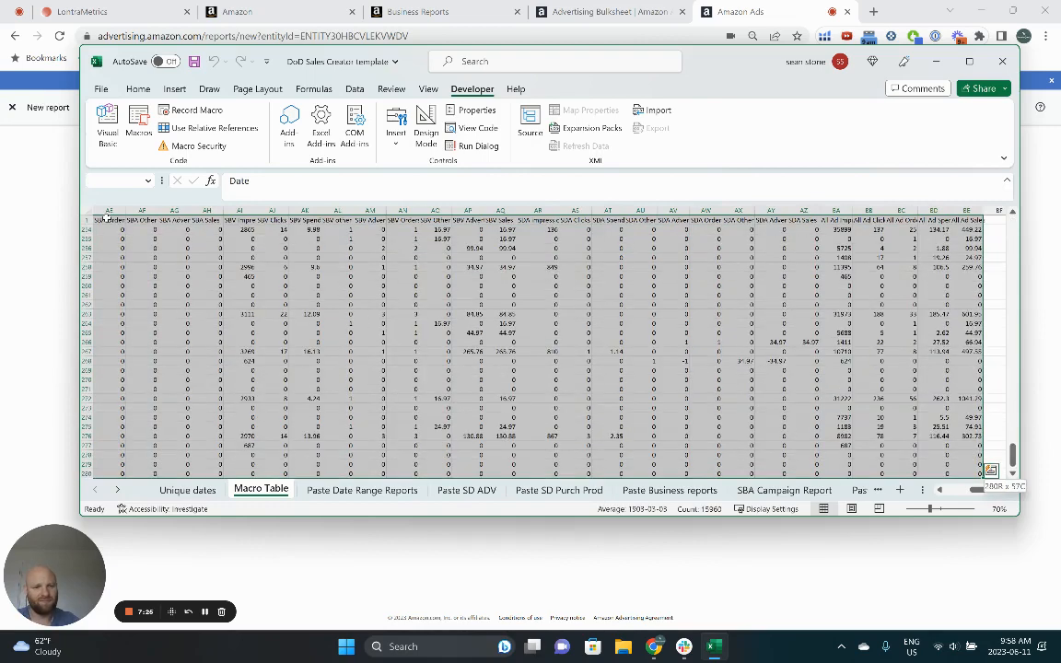
key(ctrl+c)
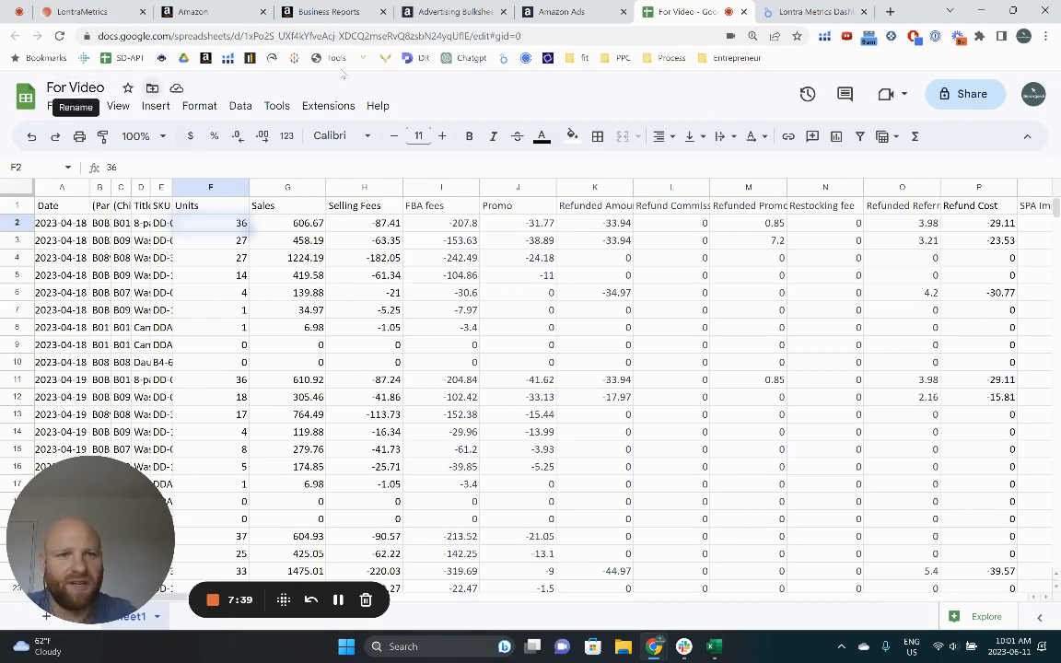
Step: Set the general access of the For Video Google Sheet to stonesgoods.com, with link holders in the group as Viewer
click(962, 94)
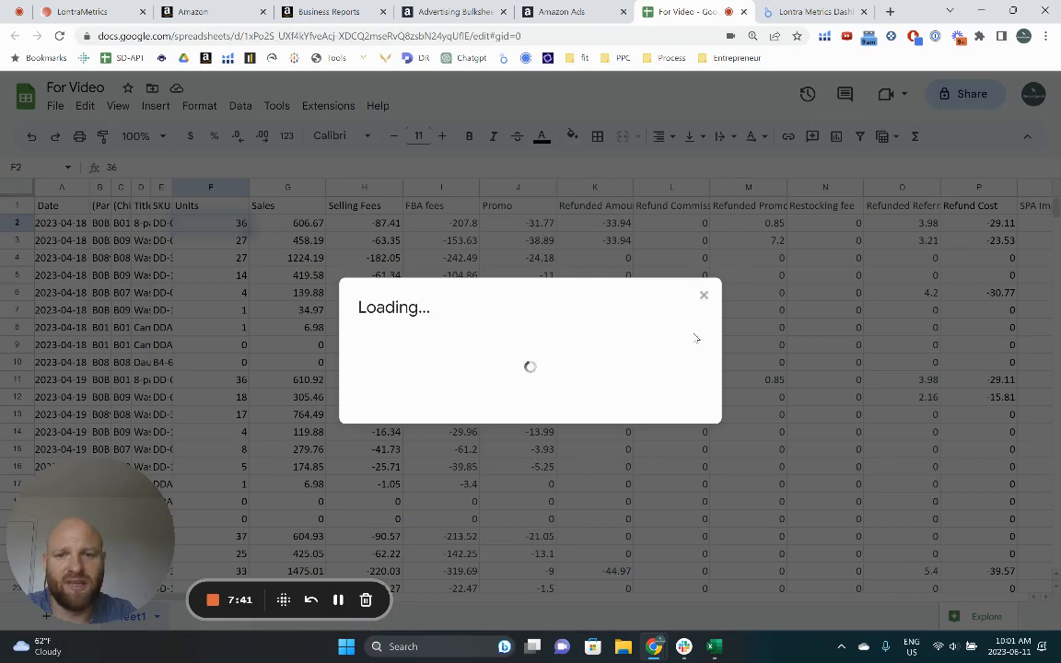
click(429, 416)
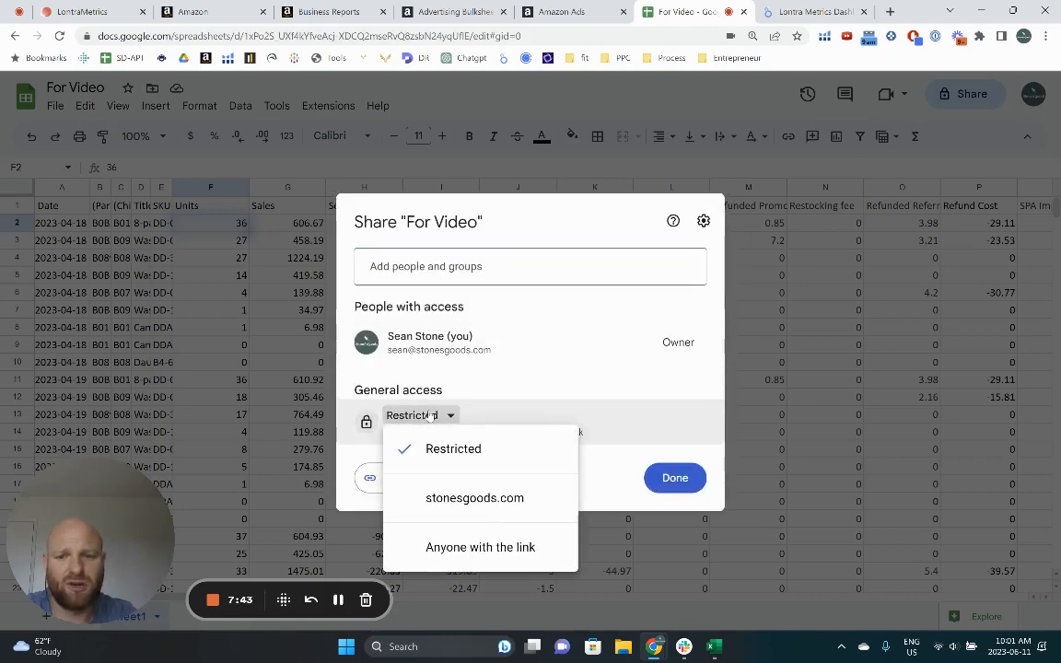
click(451, 498)
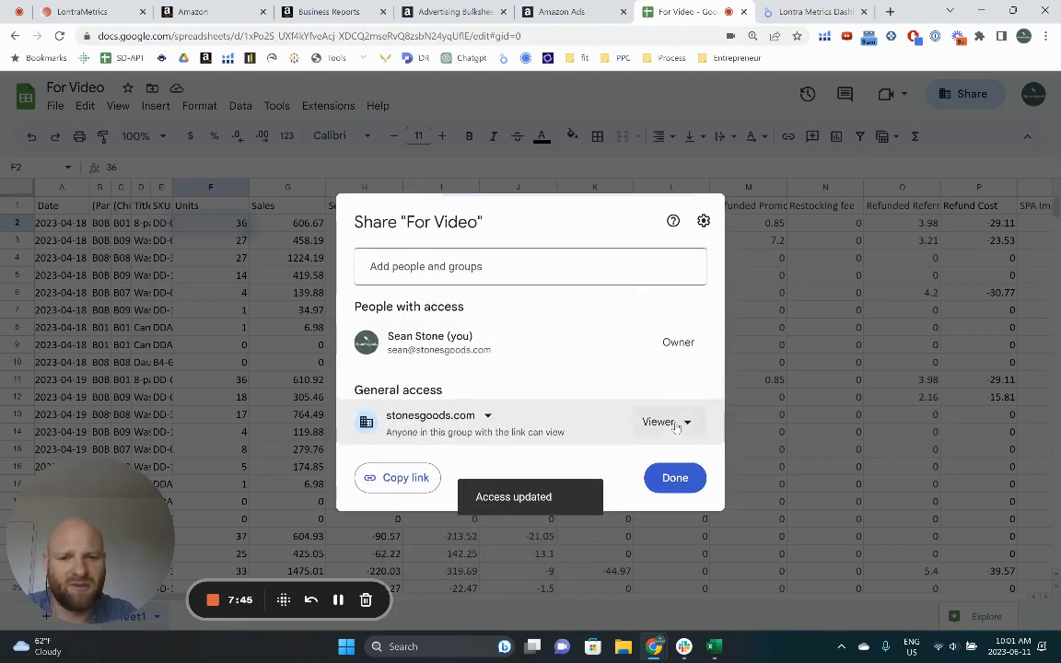
click(675, 424)
click(724, 495)
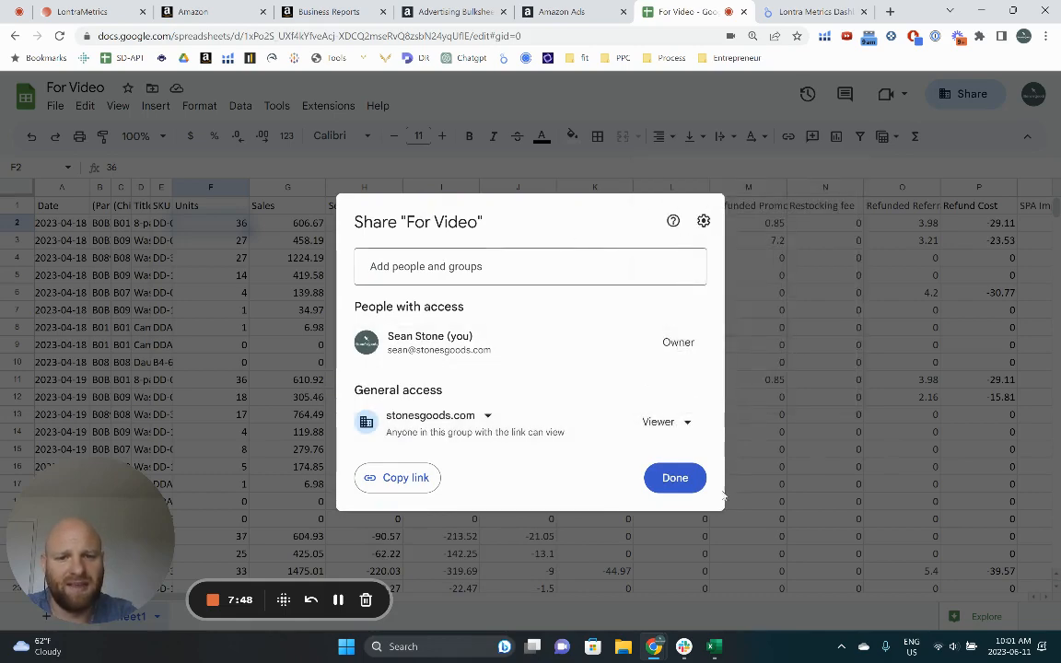
click(670, 482)
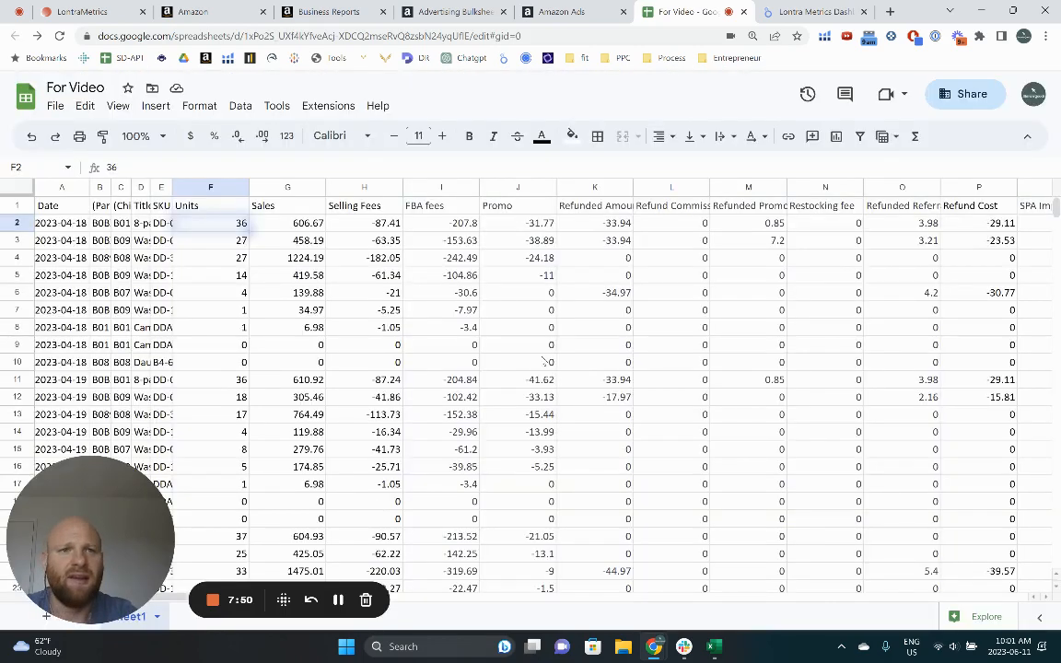
Step: Copy the sharing link of the For Video sheet and finish sharing
click(967, 93)
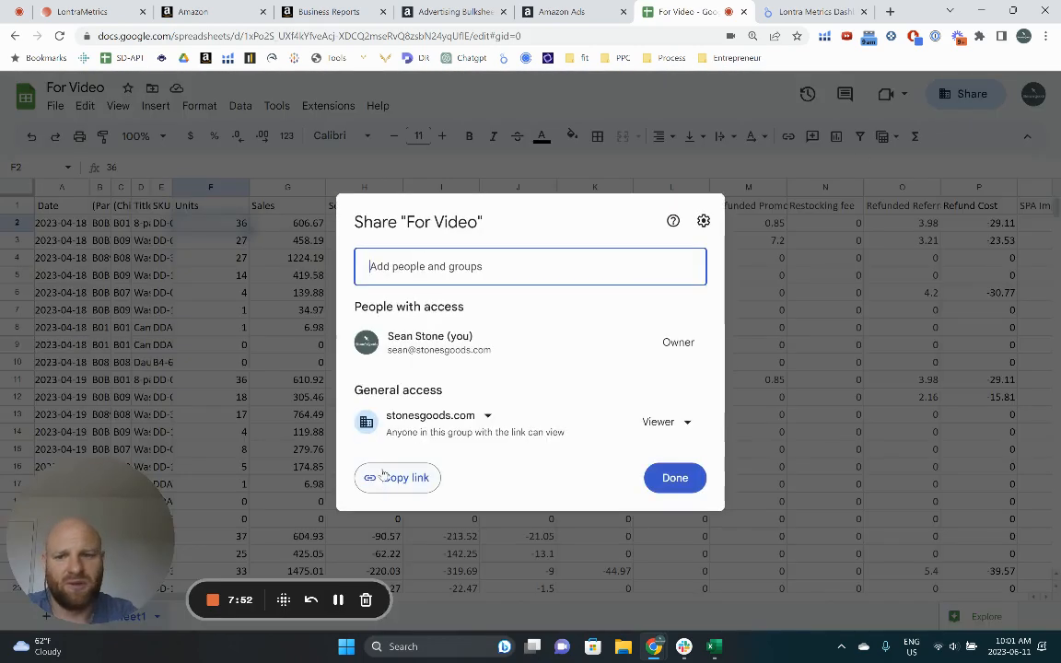
click(390, 481)
click(675, 475)
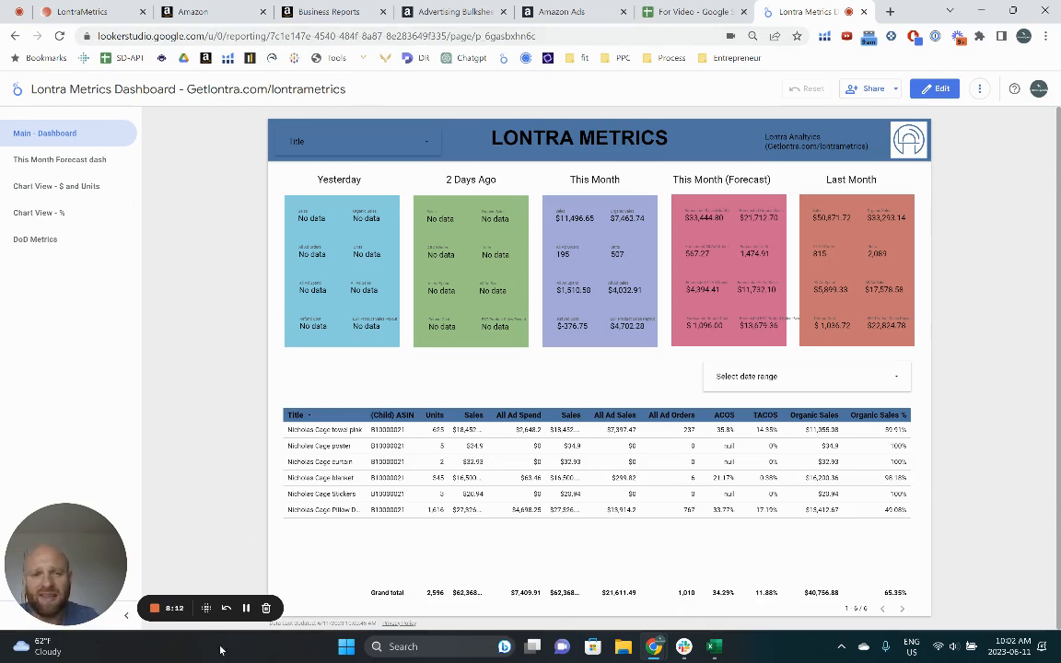
Step: In Looker Studio, make a copy of the Lontra Metrics Dashboard report with the DoD Sales Tester data source
click(979, 88)
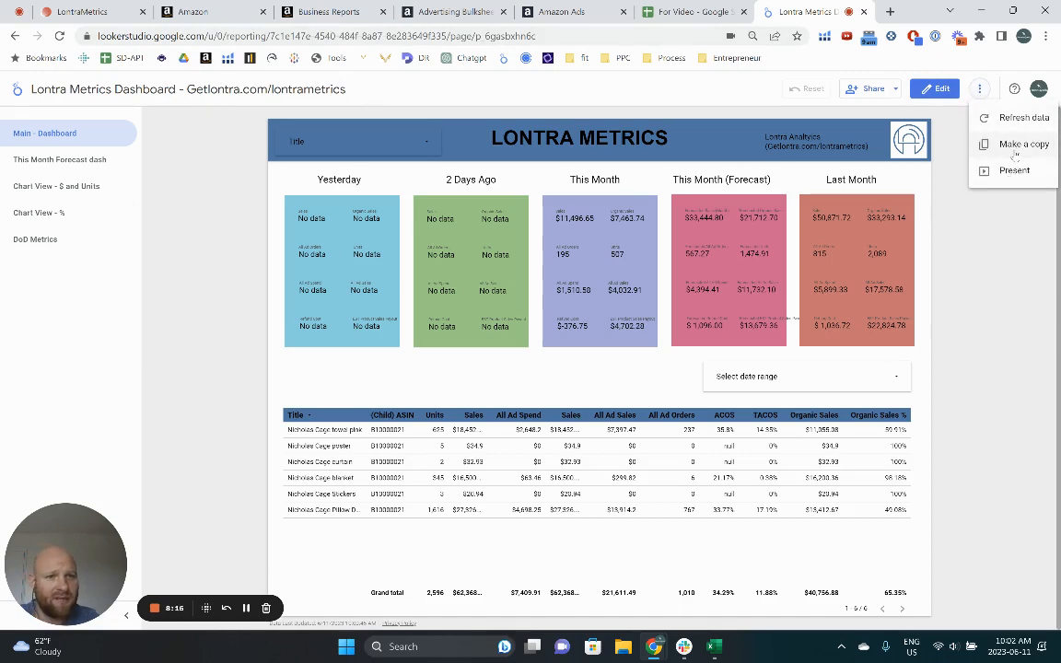
click(1016, 147)
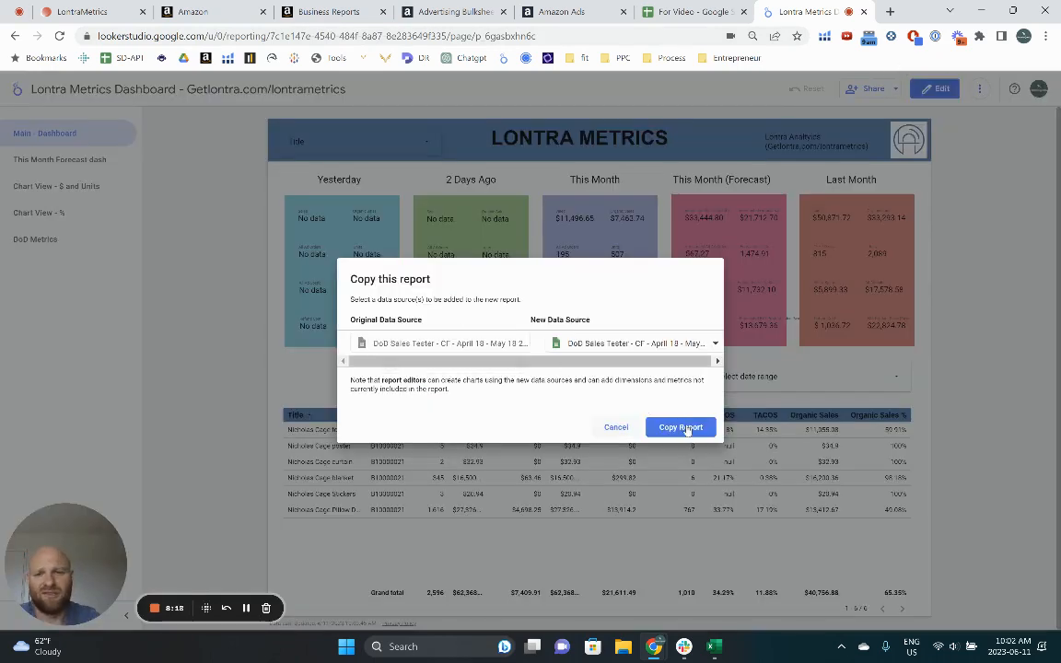
click(684, 427)
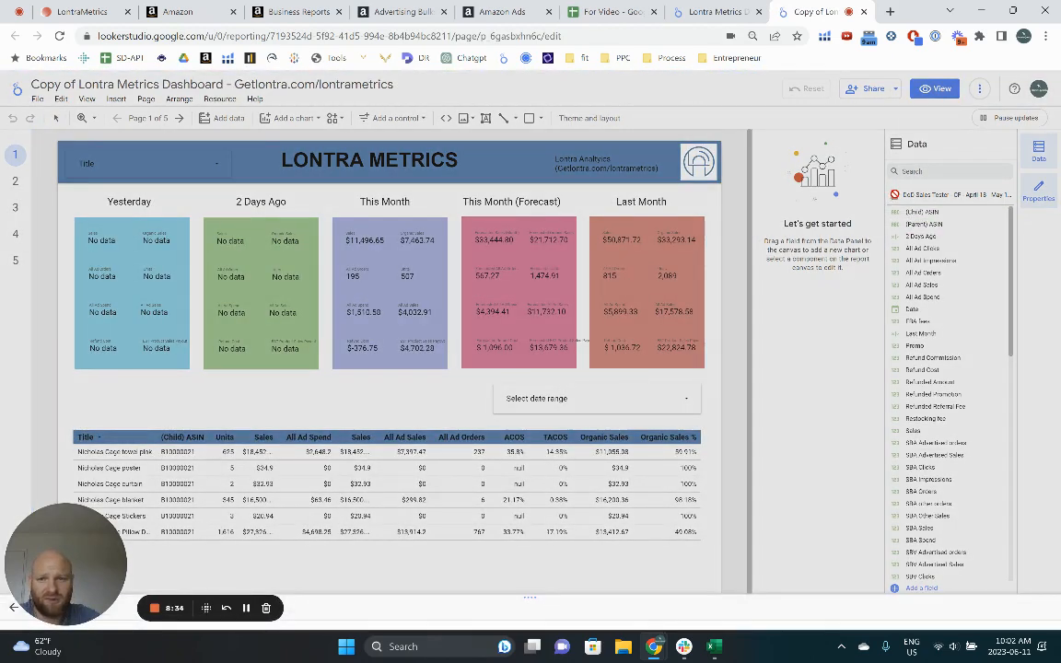
Step: Open the copied report's DoD Sales Tester data source connection for editing and copy the For Video sheet's sharing link again
click(894, 194)
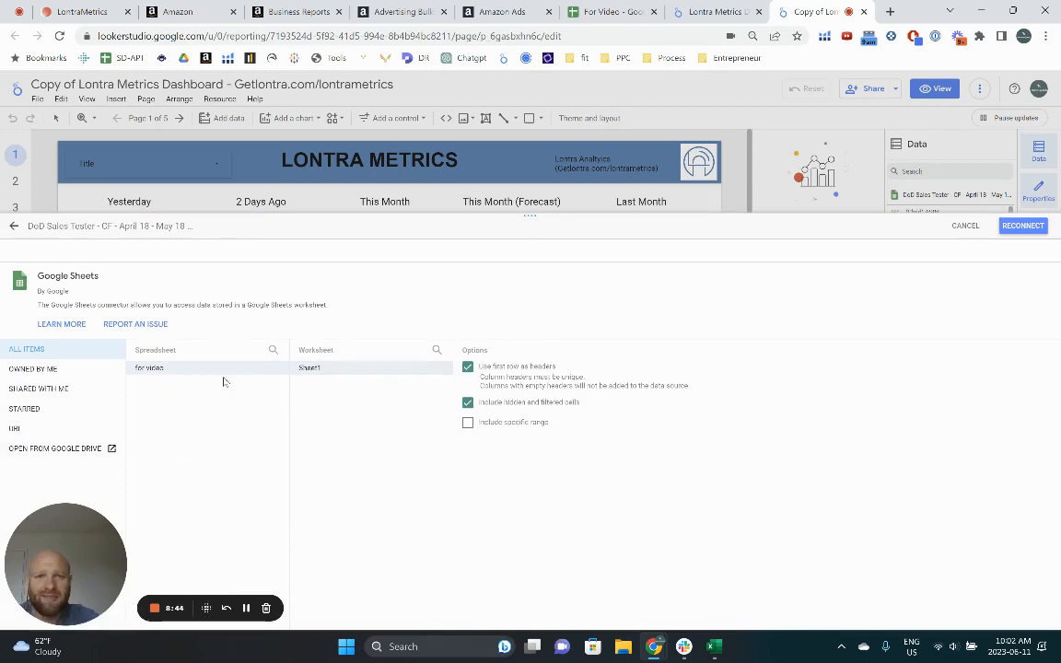
click(608, 11)
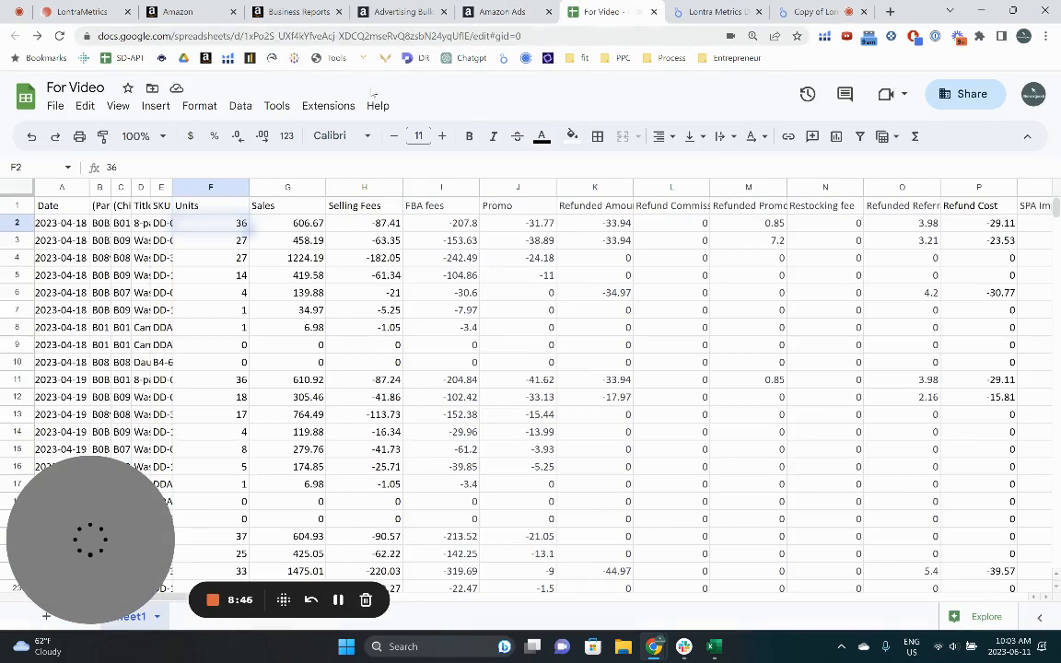
click(961, 101)
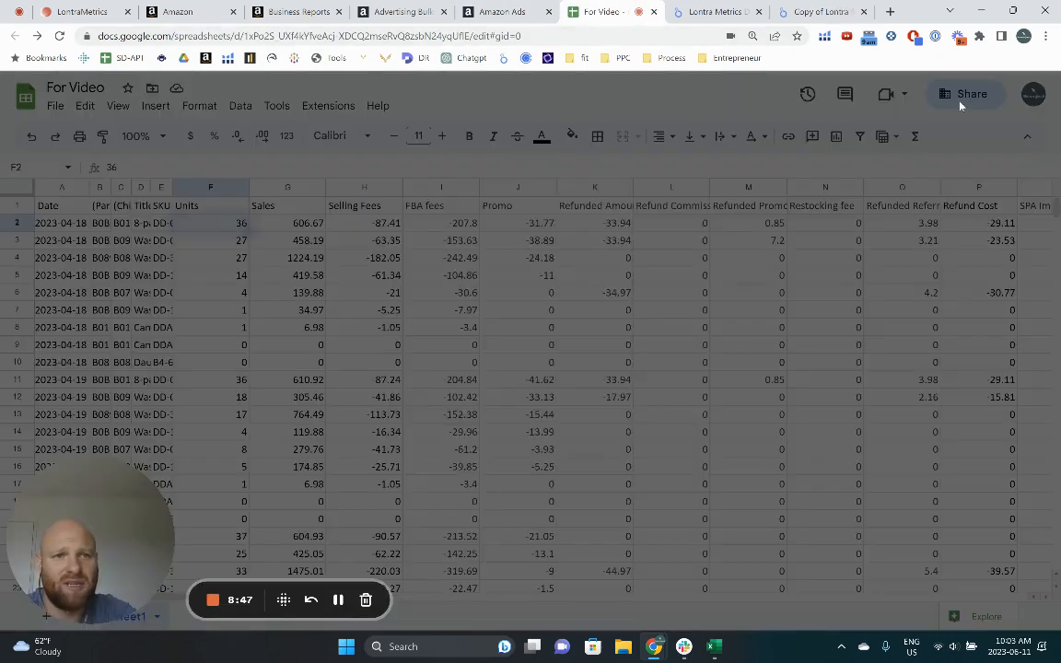
click(387, 477)
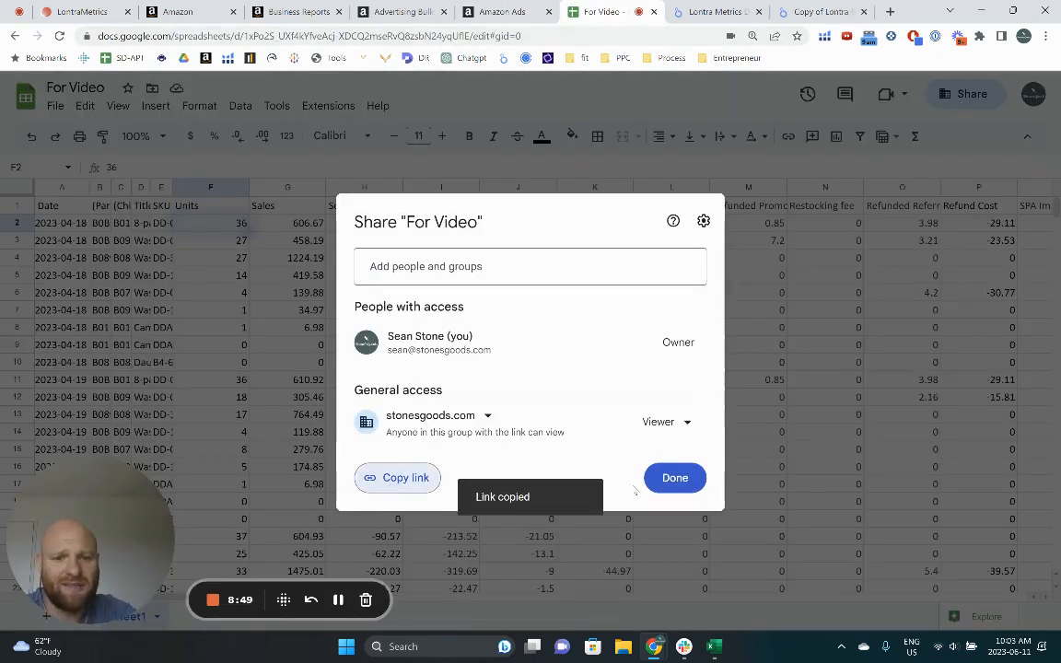
click(779, 393)
click(817, 11)
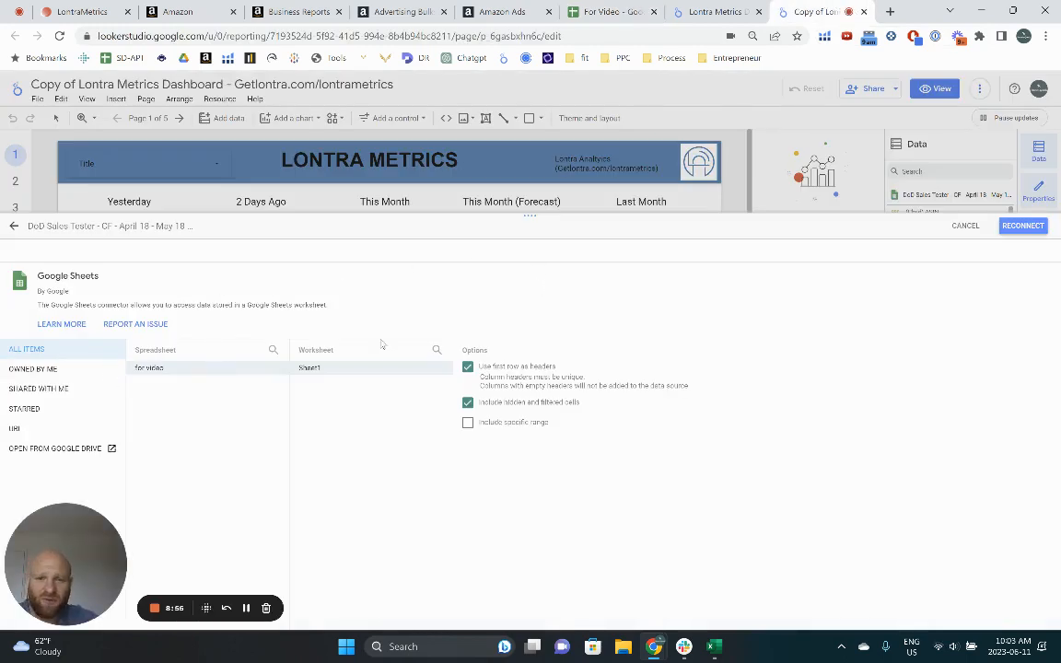
Step: Reconnect the data source to the For Video spreadsheet by its pasted URL, using Sheet1, and apply the connection changes
click(28, 428)
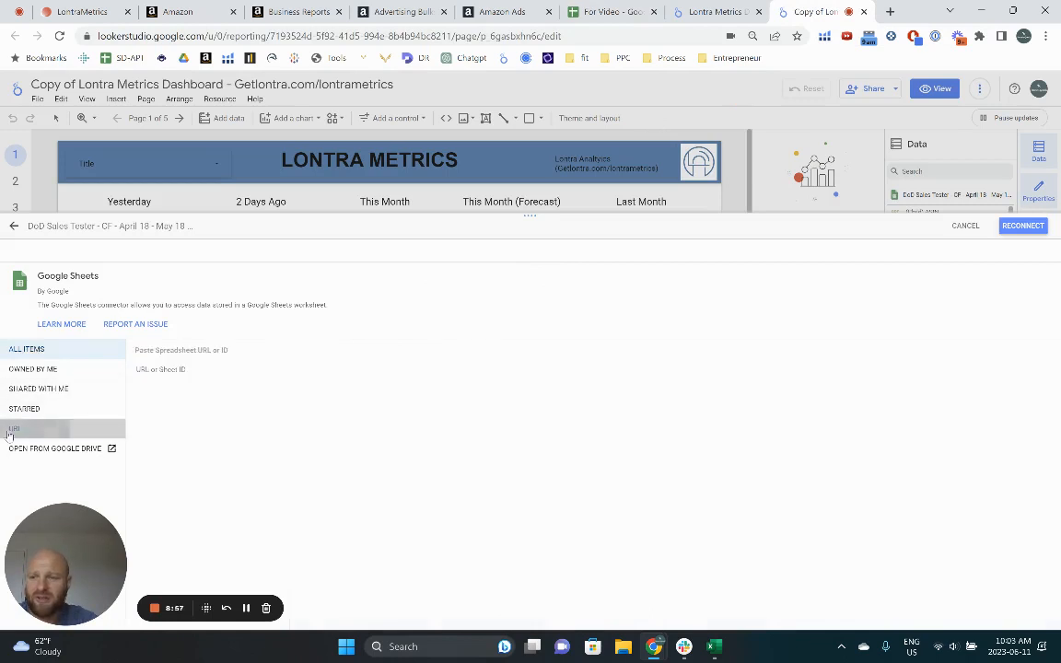
key(ctrl+v)
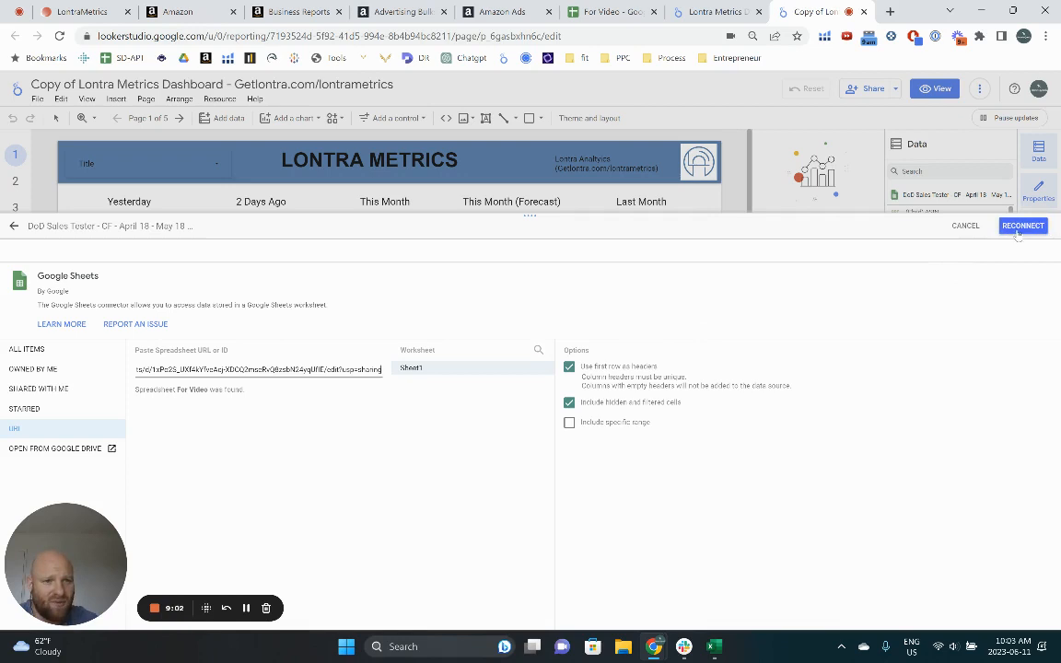
click(1045, 229)
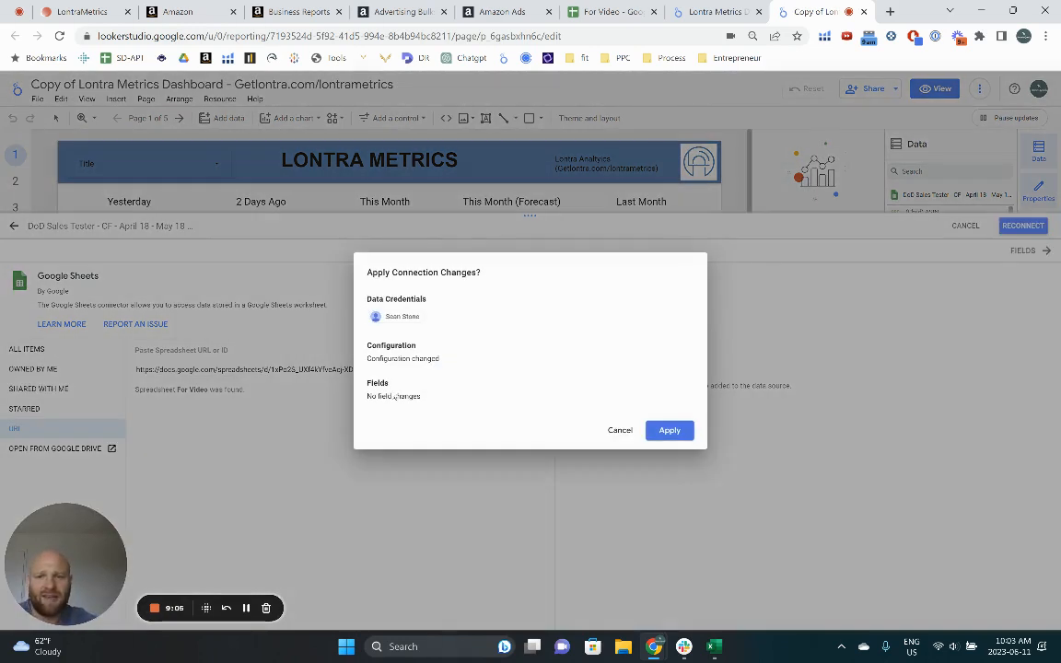
click(669, 430)
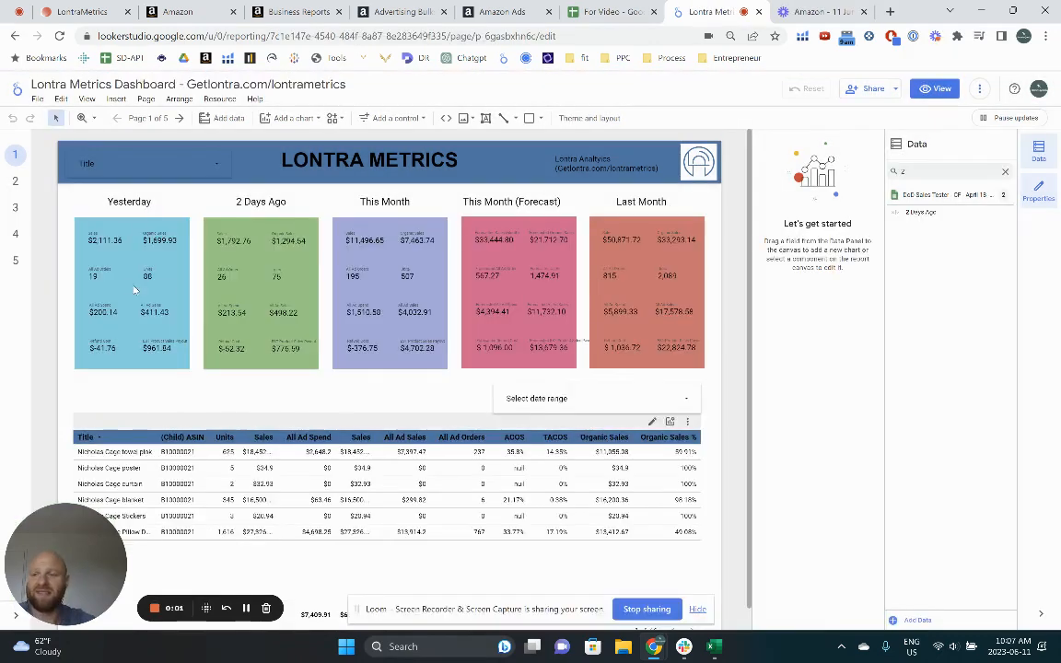
Step: Review the original dashboard's first page and forecast page, including the optional metrics offered for the forecast table
scroll(373, 336, down, 1)
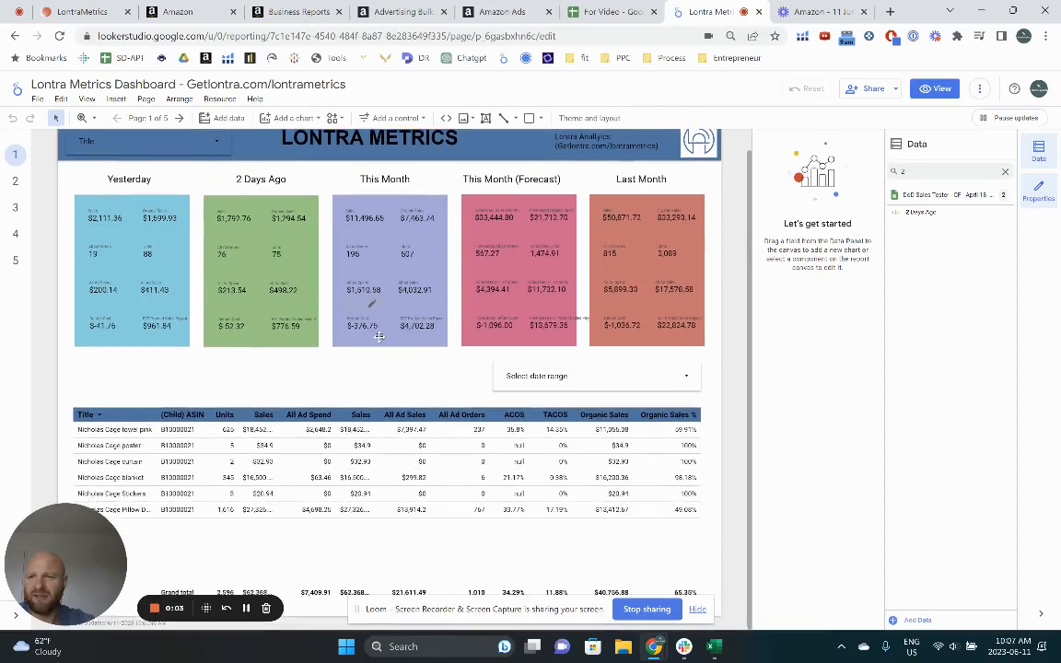
scroll(379, 337, up, 1)
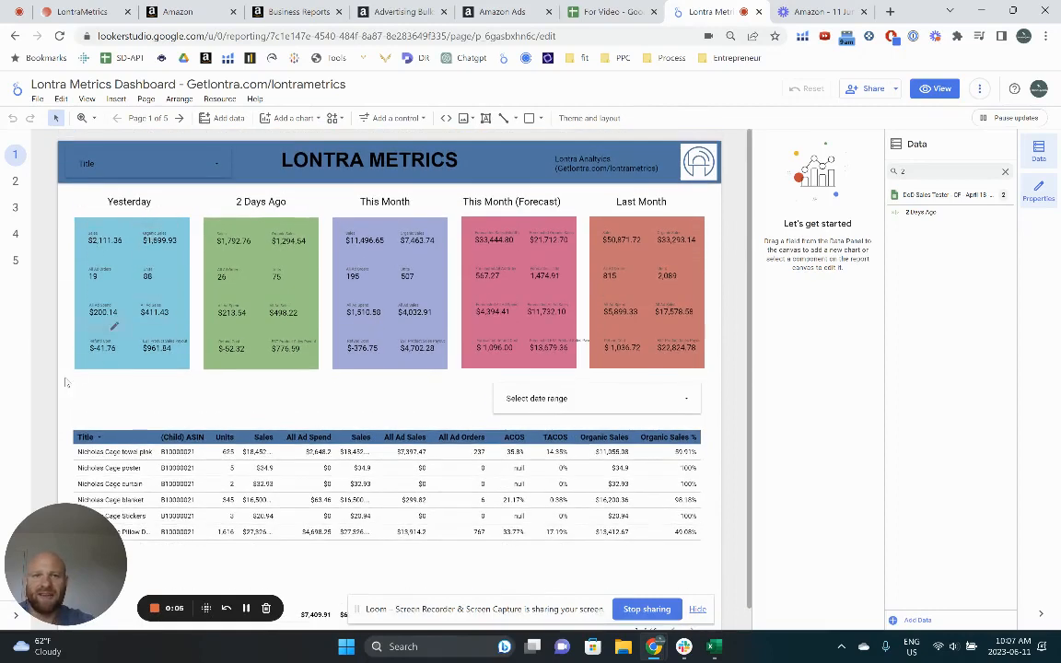
scroll(228, 299, down, 1)
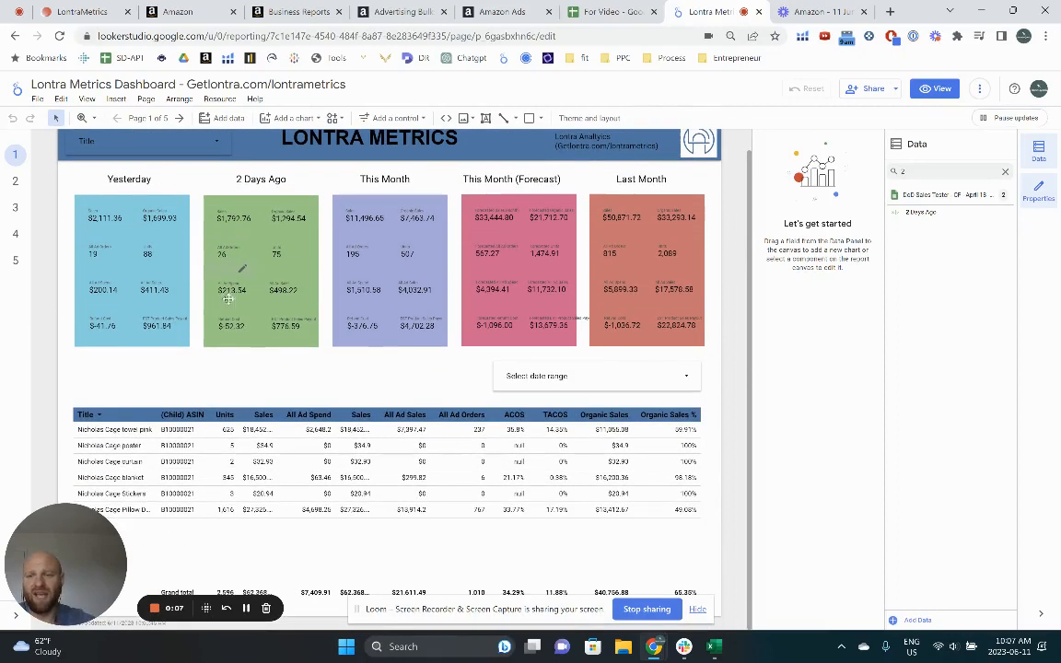
click(14, 182)
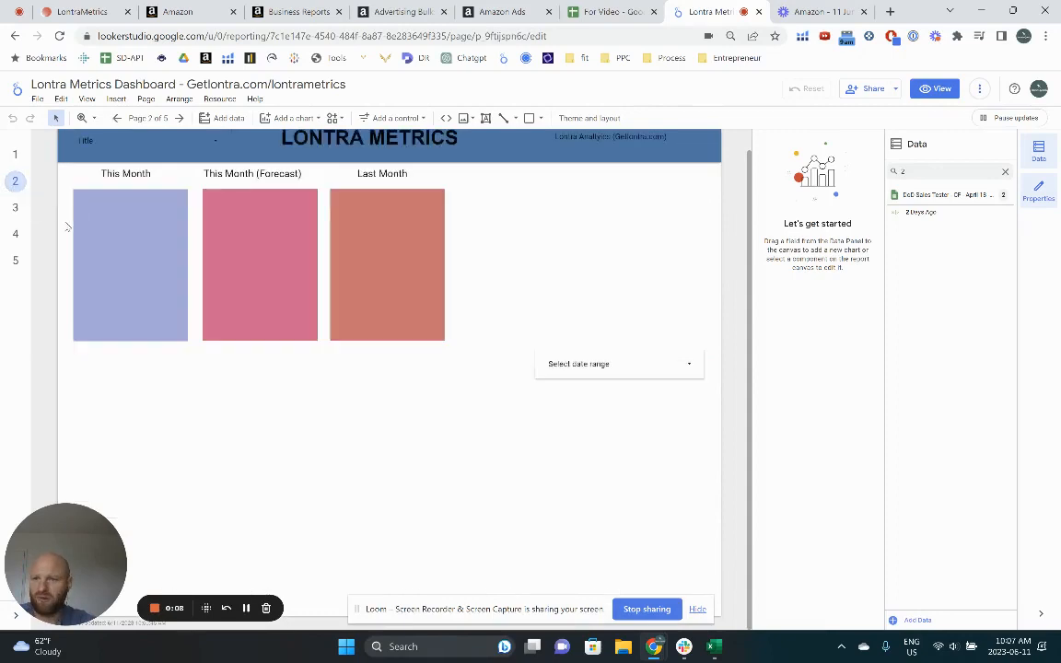
scroll(464, 259, down, 1)
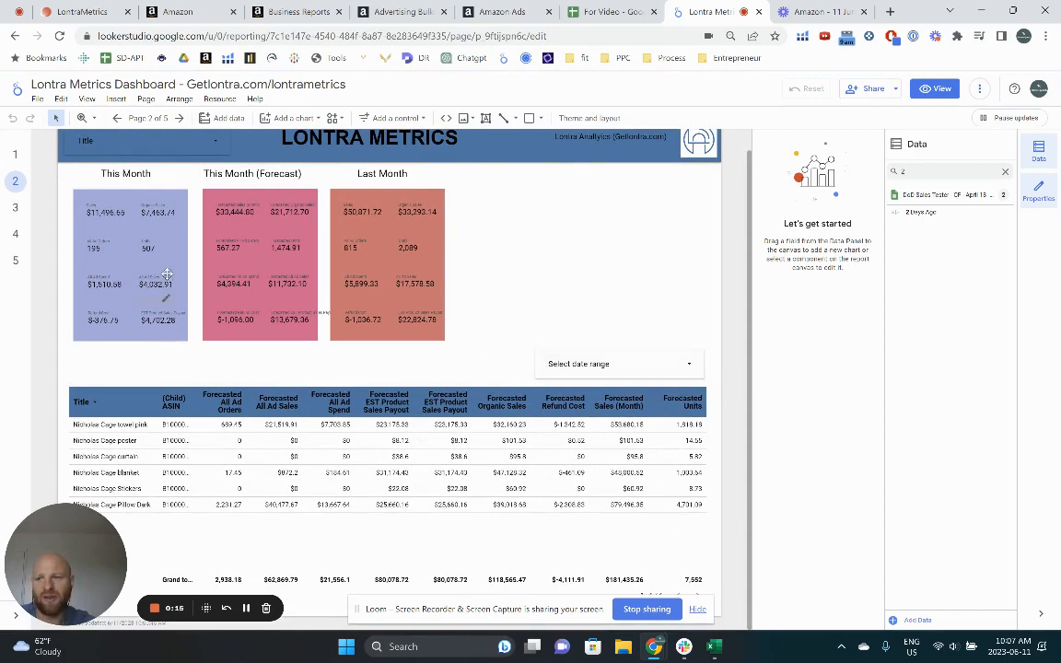
click(675, 379)
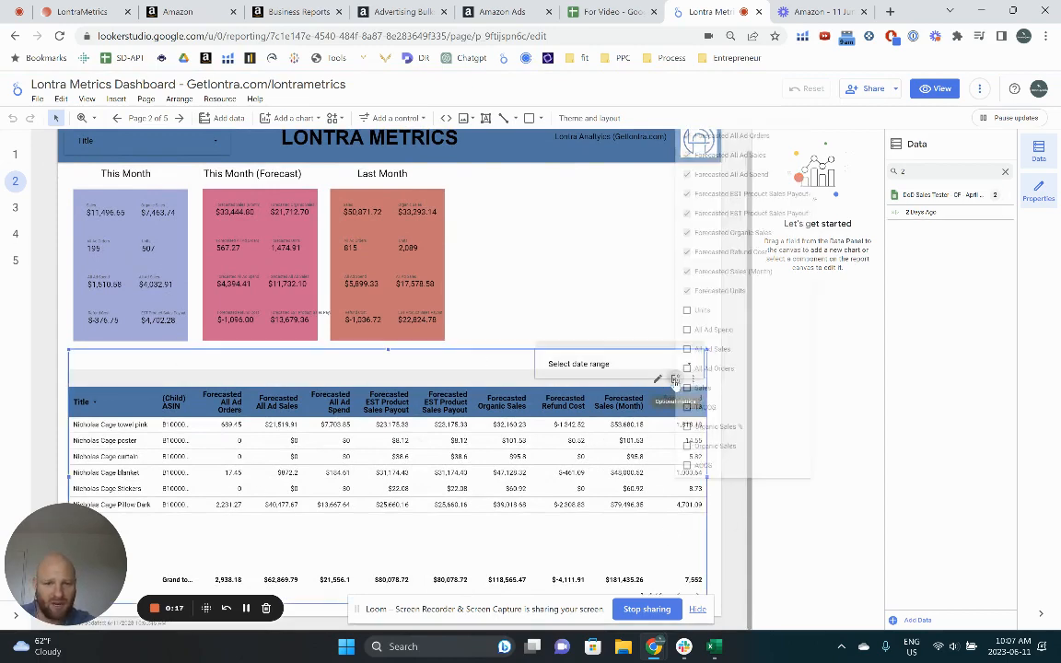
click(632, 248)
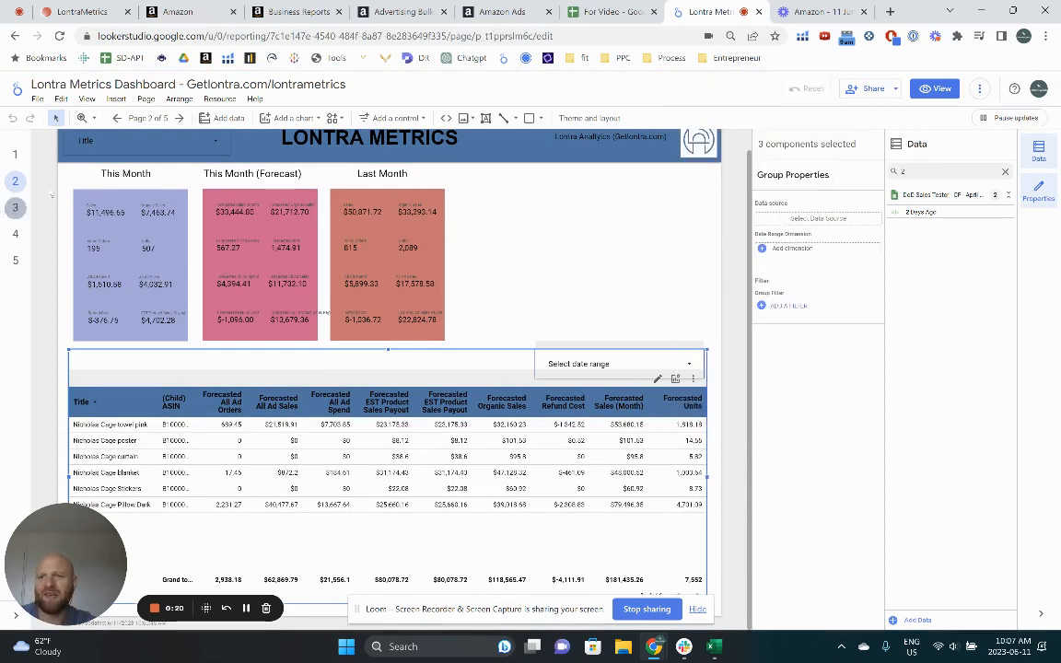
Step: On page 3, filter by the Nicholas Cage towel pink row and the May 31, 2023 bar, and clear both filters
click(15, 207)
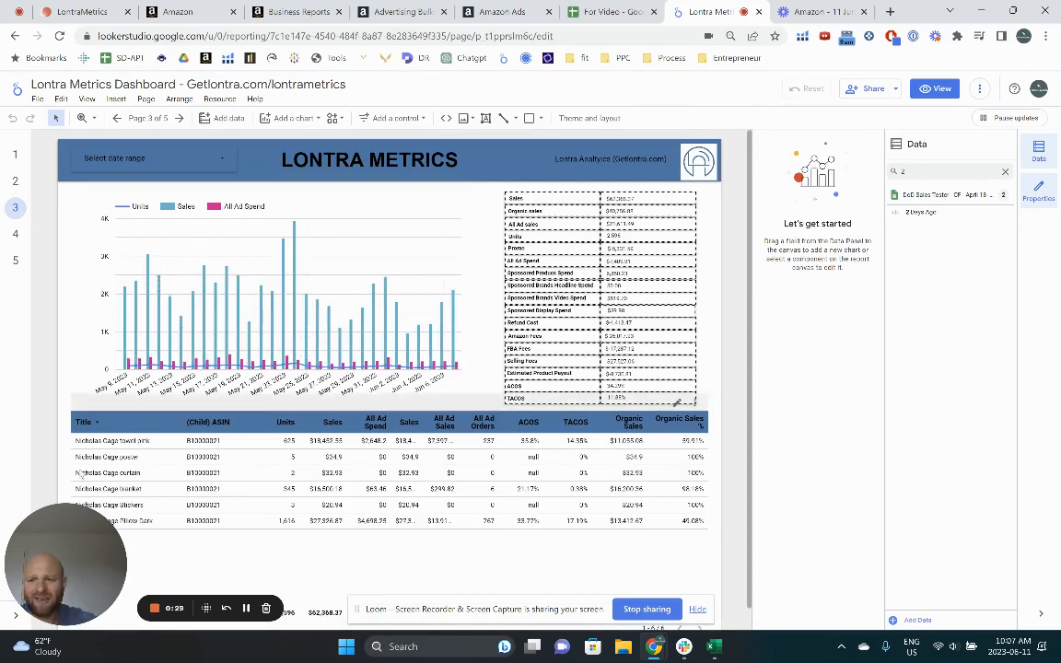
click(111, 441)
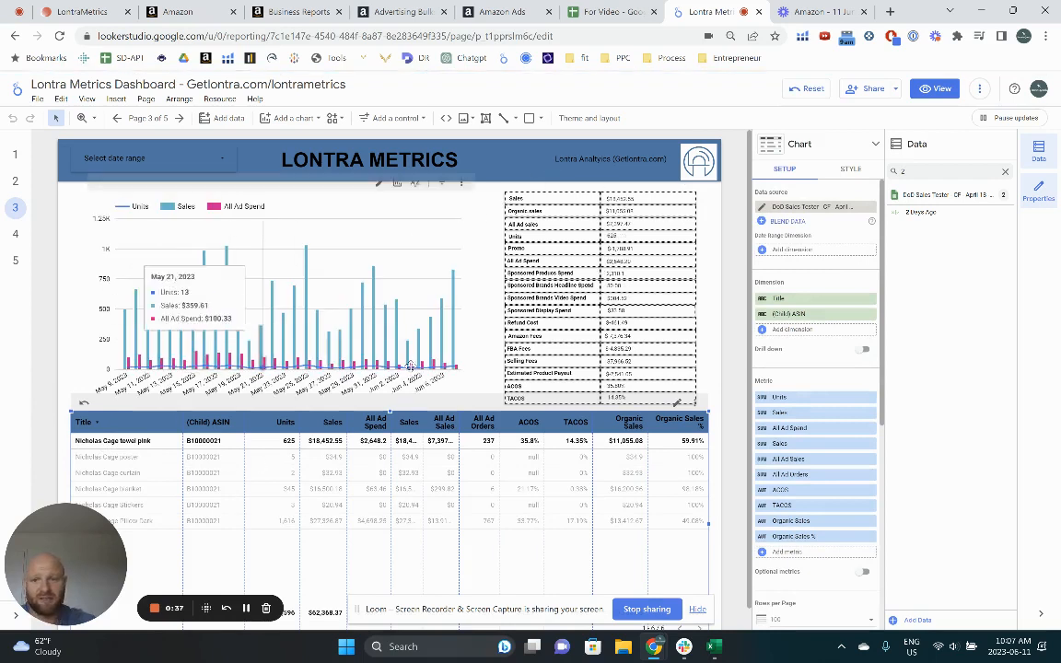
click(372, 337)
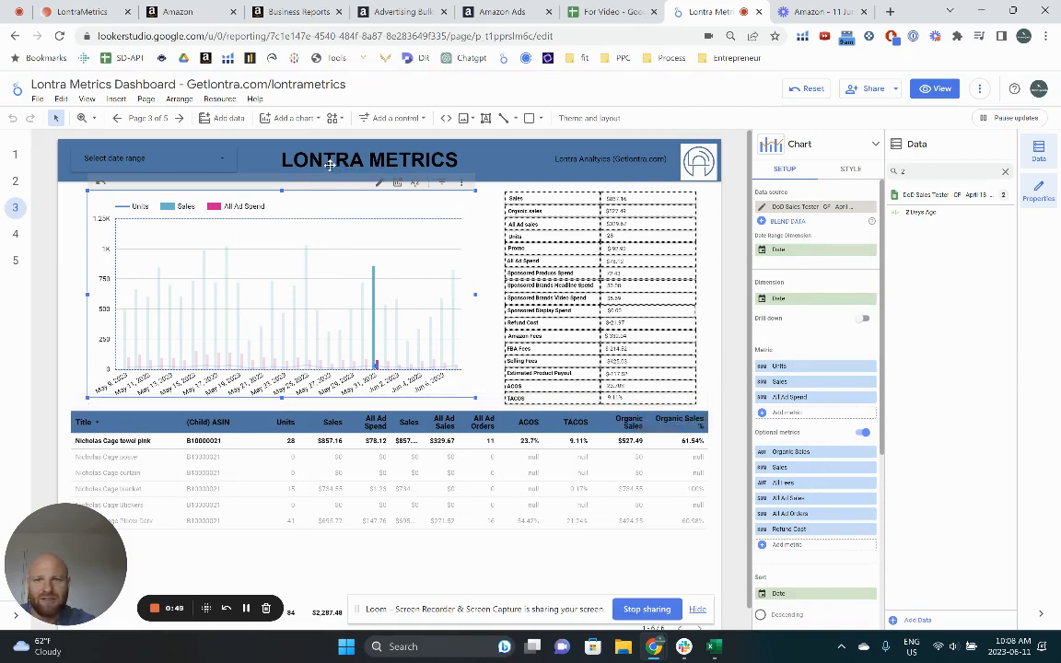
click(102, 454)
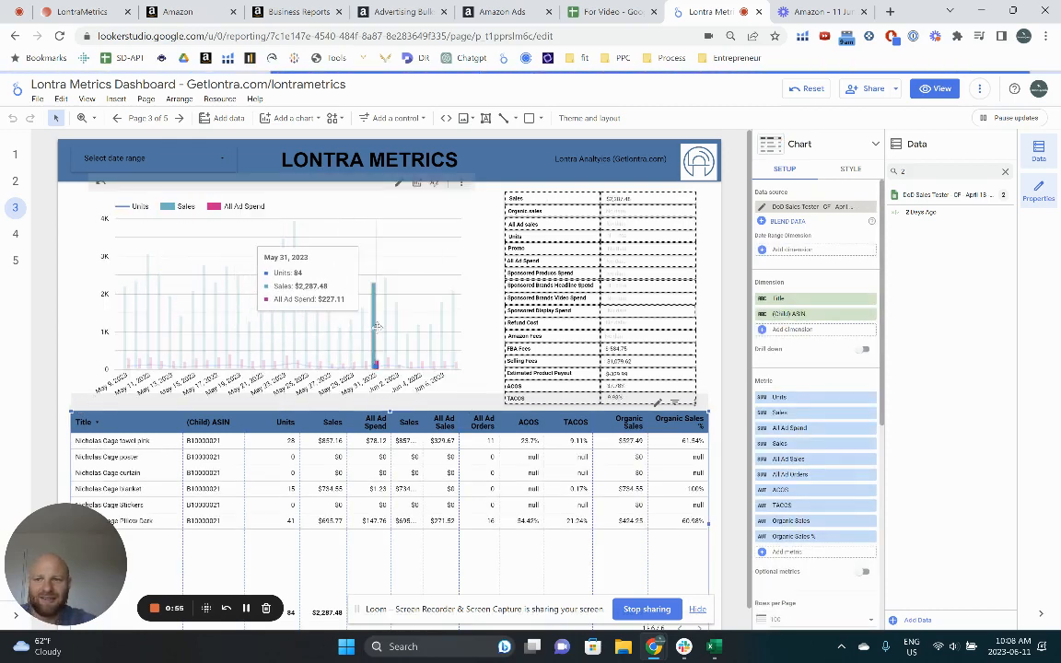
click(100, 195)
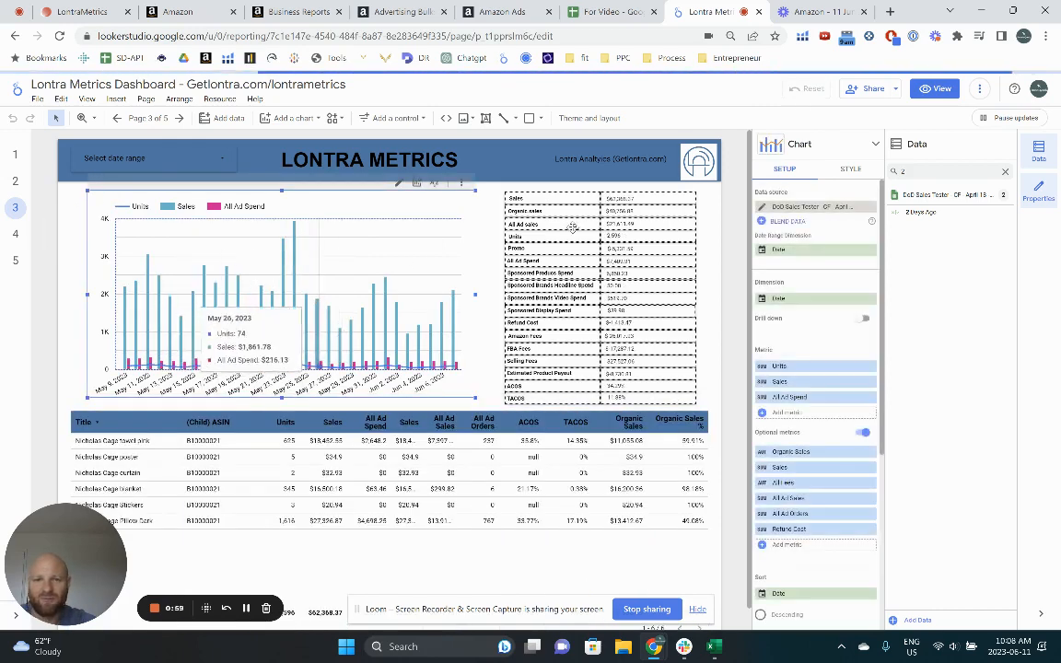
Step: Add the optional metric Organic Sales % to the percentage line chart on page 4
click(16, 234)
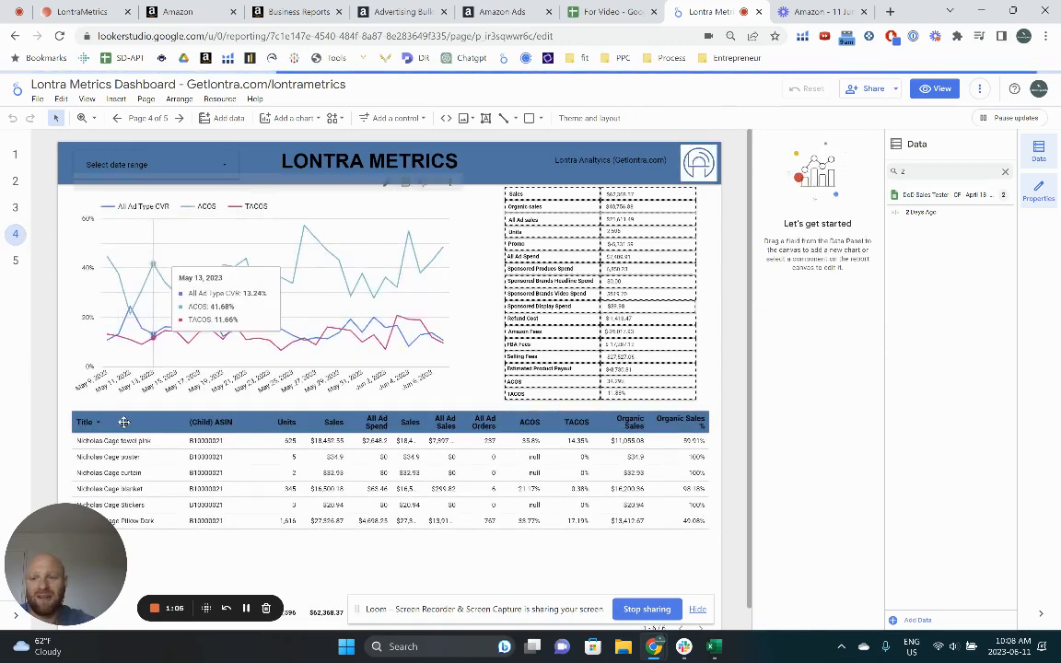
click(406, 183)
click(423, 268)
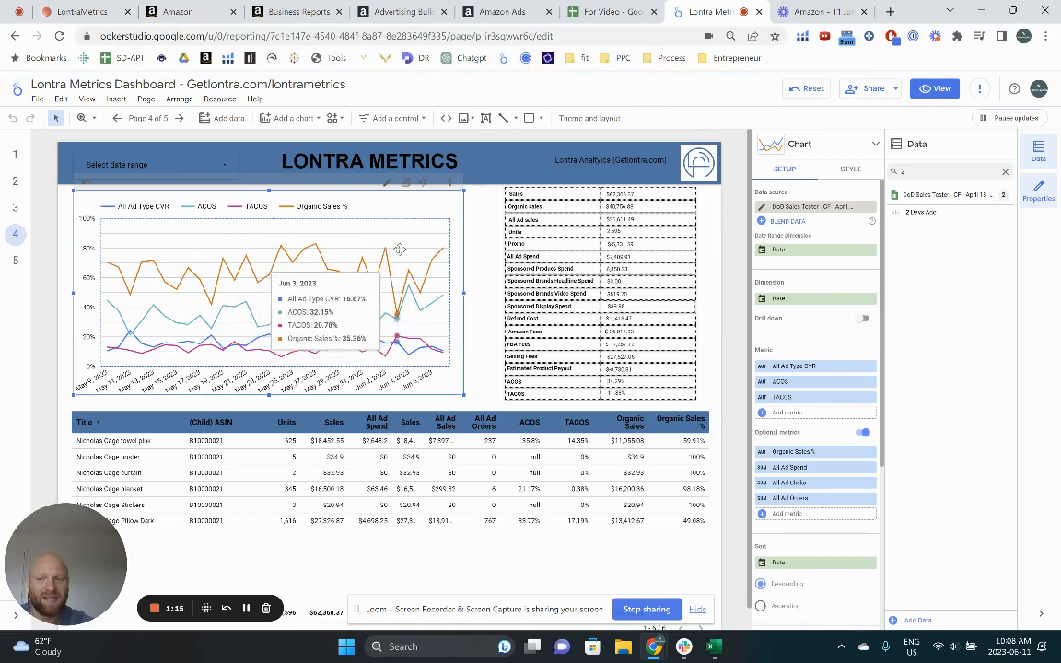
click(41, 269)
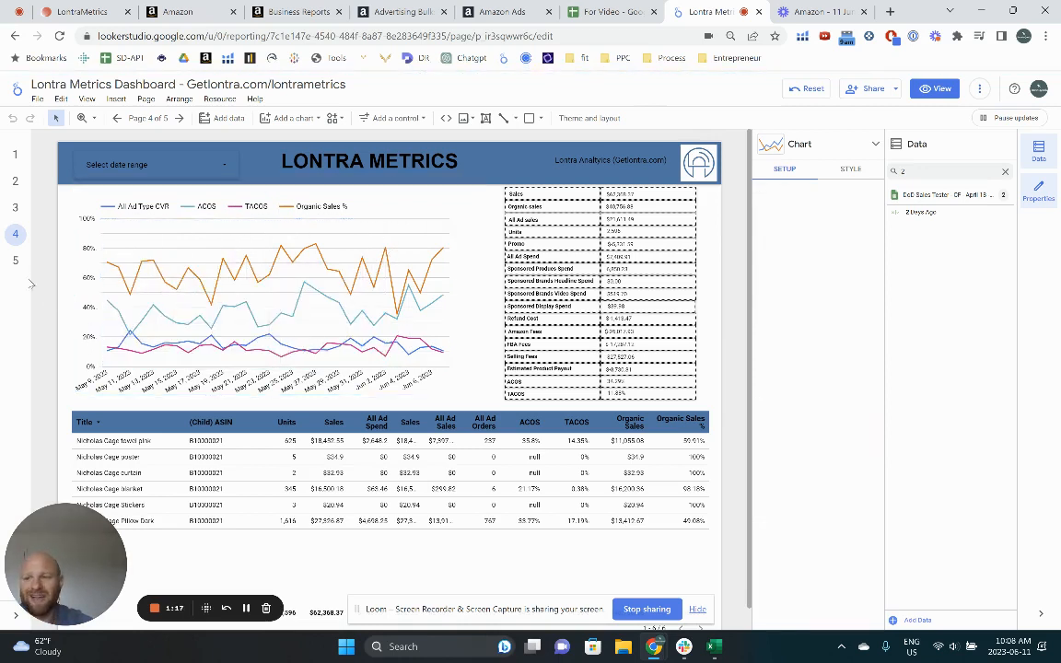
Step: Examine the day-by-day units table on page 5 and its list of optional metrics
click(15, 260)
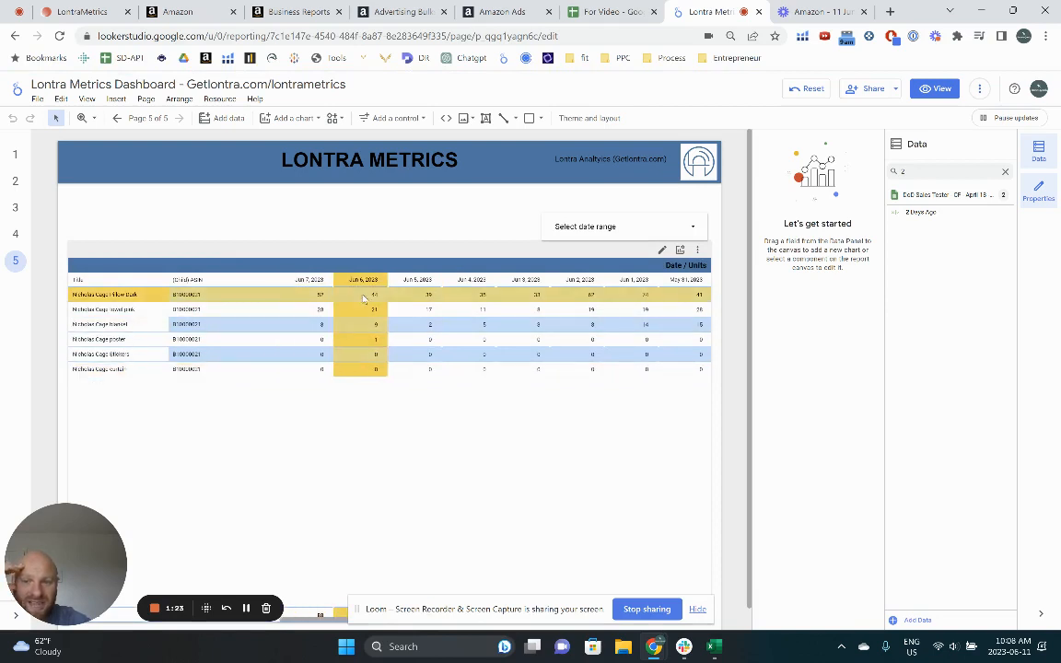
click(682, 249)
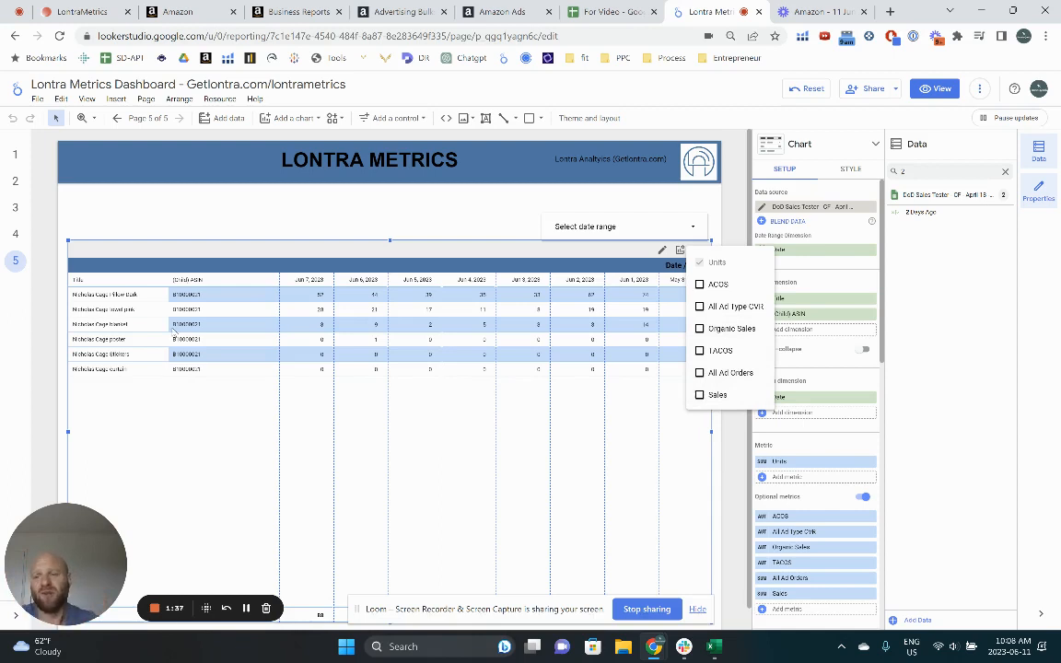
click(48, 345)
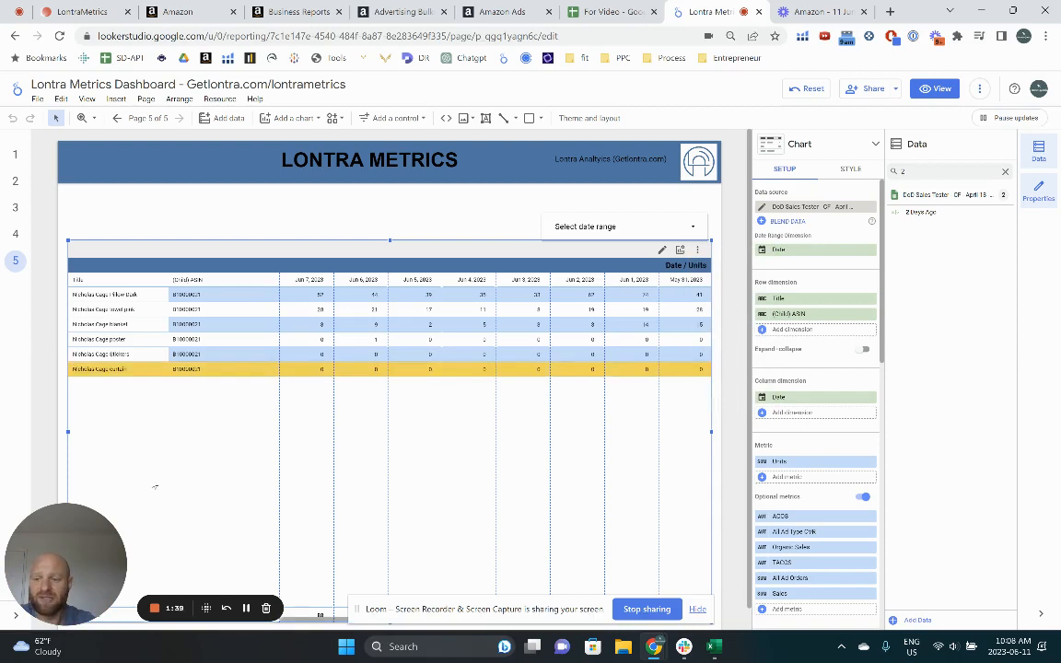